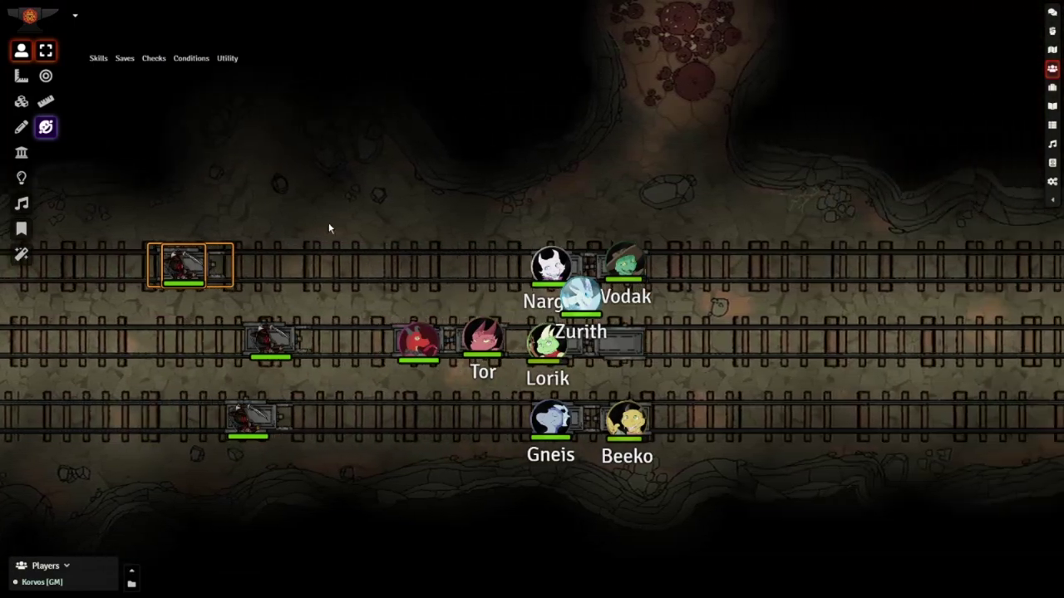
# Move the selected enemy minecart forward along the upper track toward the party's cart.
pyautogui.moveTo(330, 227); pyautogui.dragTo(346, 209)
pyautogui.scroll(-2, 361, 215)
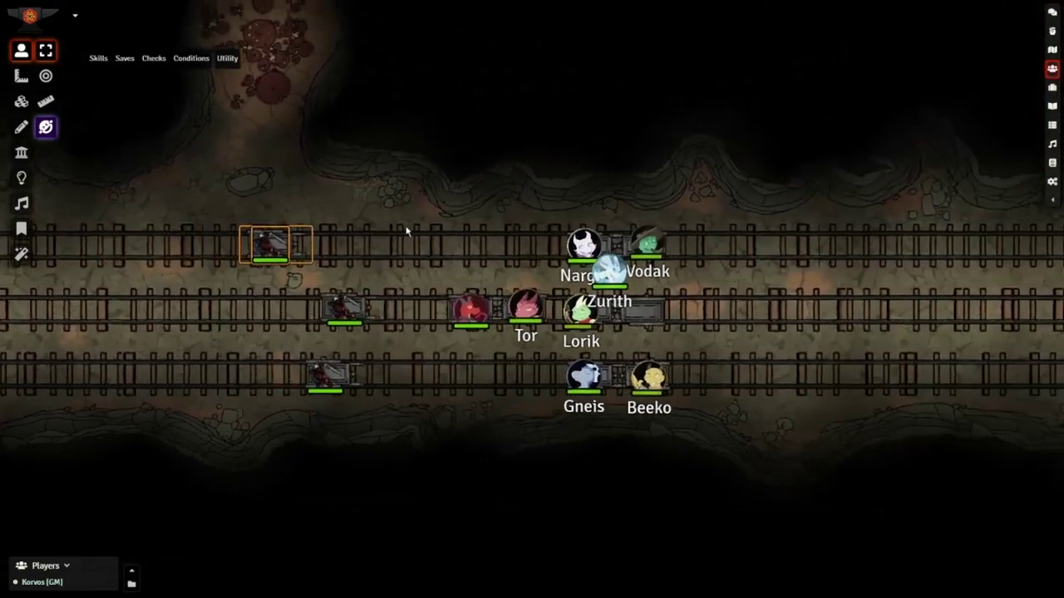
pyautogui.press('Right')
pyautogui.press('Right')
pyautogui.press('Right')
pyautogui.press('Right')
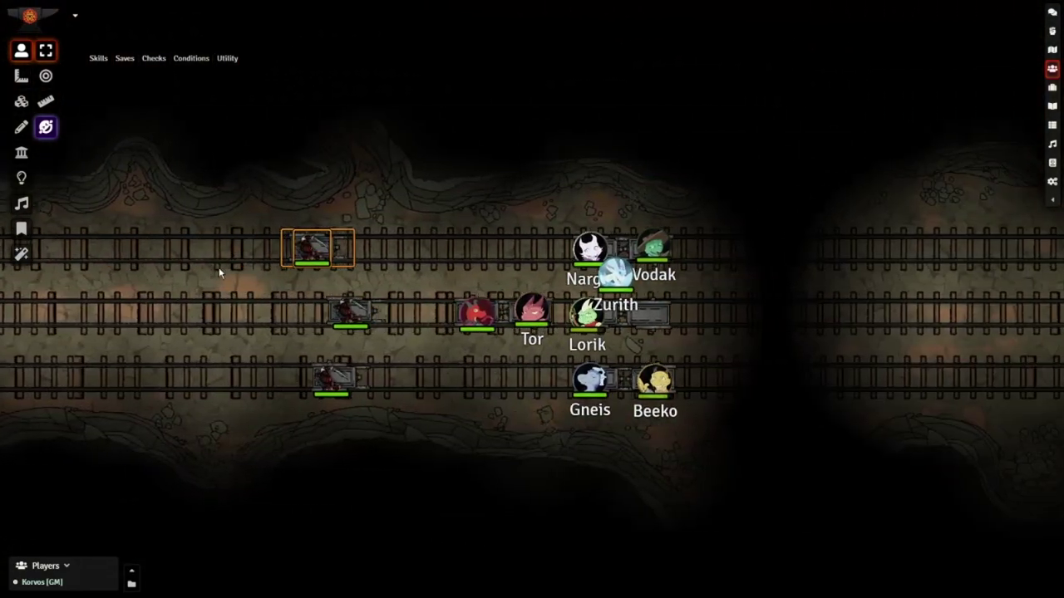
pyautogui.press('Right')
pyautogui.press('Right')
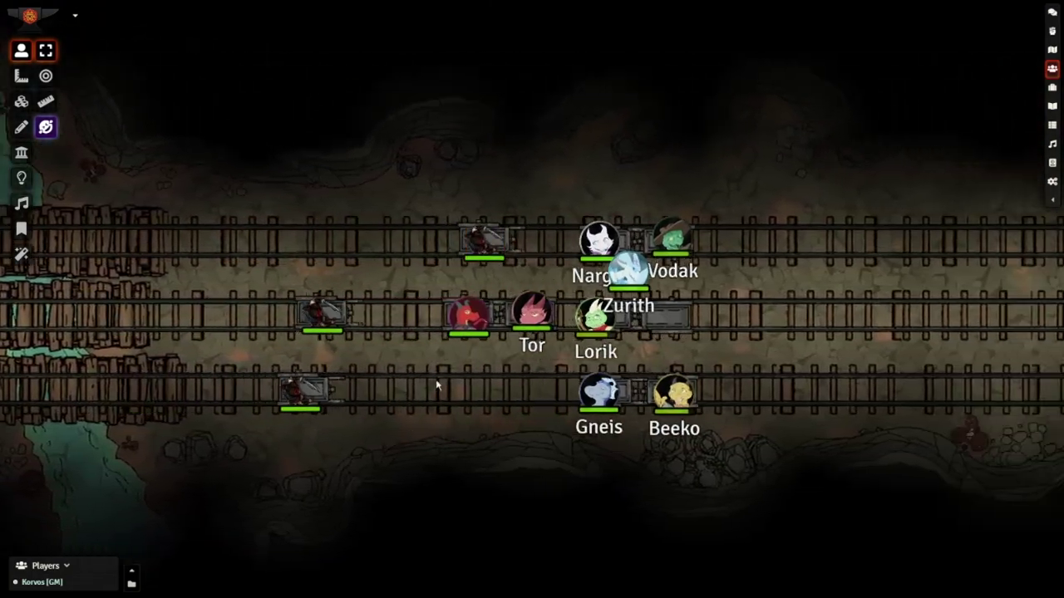
# Advance the enemy minecart on the lowest track six spaces until it reaches the rear token of the party's cart.
pyautogui.moveTo(406, 360); pyautogui.dragTo(238, 434)
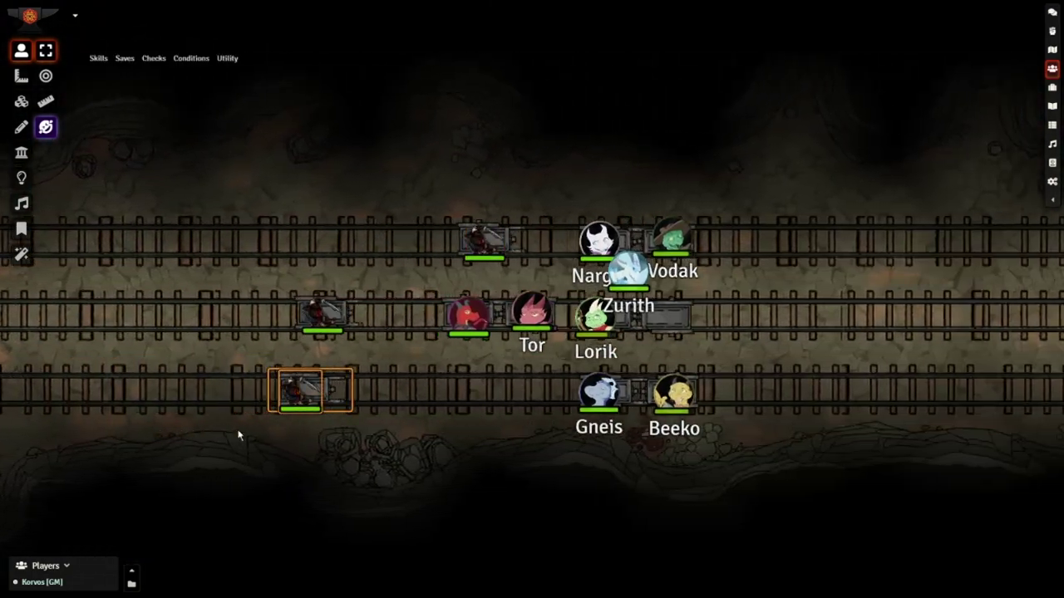
pyautogui.press('Right')
pyautogui.press('Right')
pyautogui.press('Right')
pyautogui.press('Right')
pyautogui.press('Right')
pyautogui.press('Right')
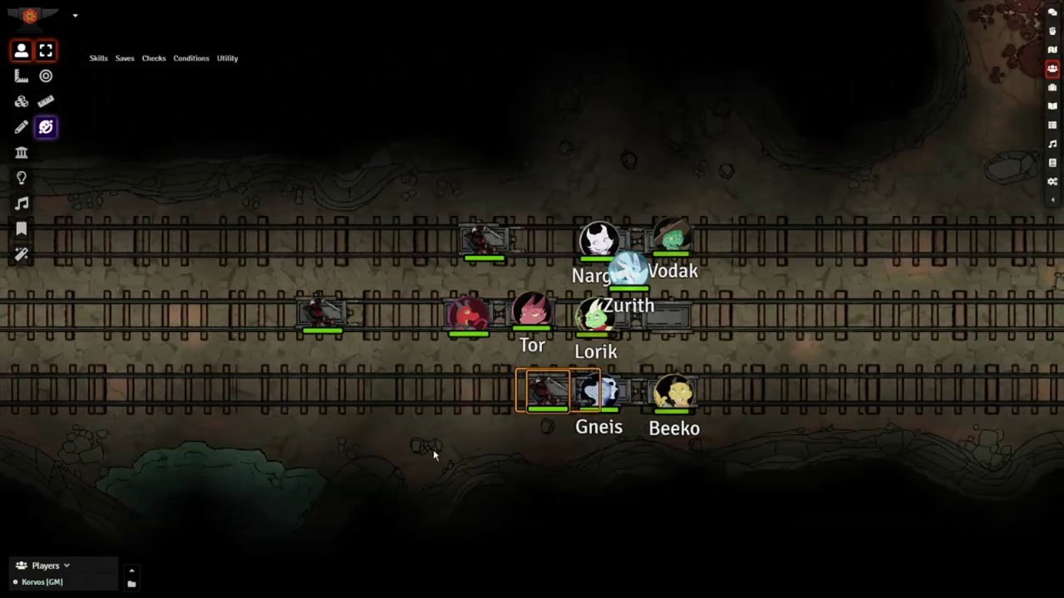
# Move the front cart on the lowest track two spaces ahead, together with its yellow rider.
pyautogui.click(637, 387)
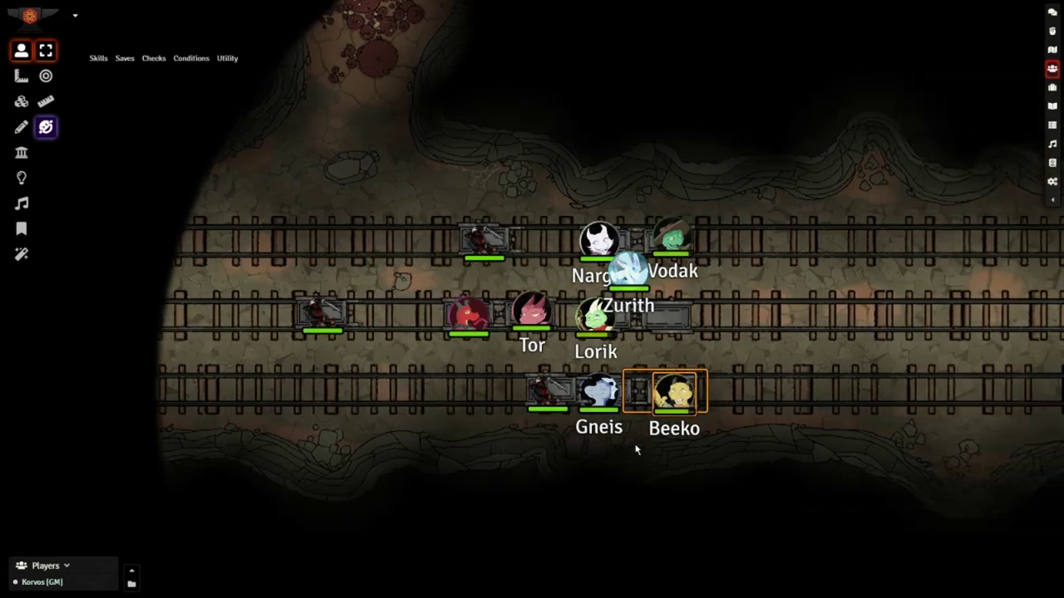
pyautogui.press('Right')
pyautogui.press('Right')
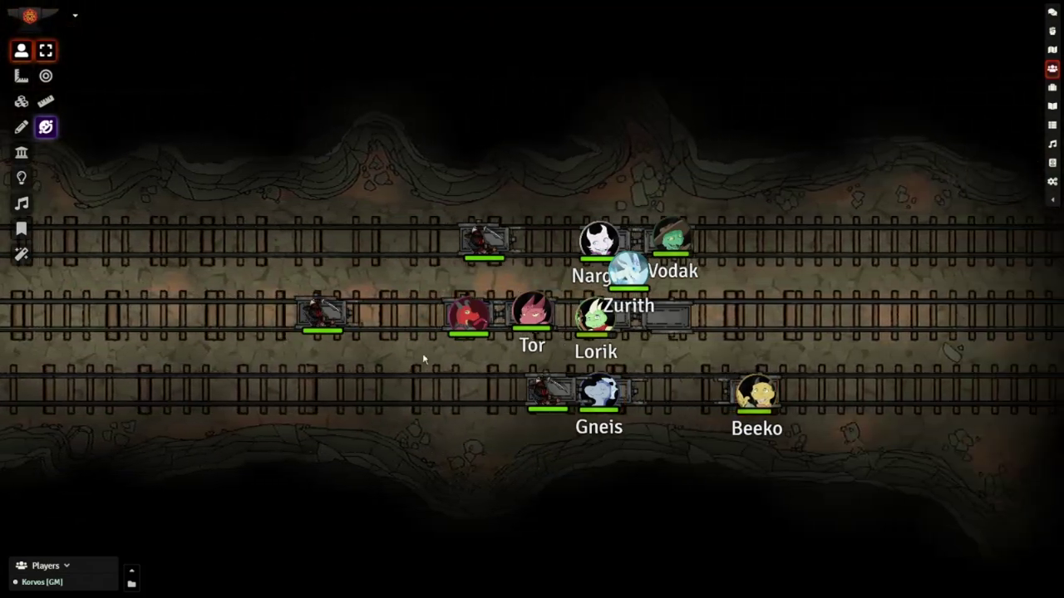
# Advance the enemy minecart on the middle track two spaces to just behind the red token's cart, and deselect it.
pyautogui.click(320, 314)
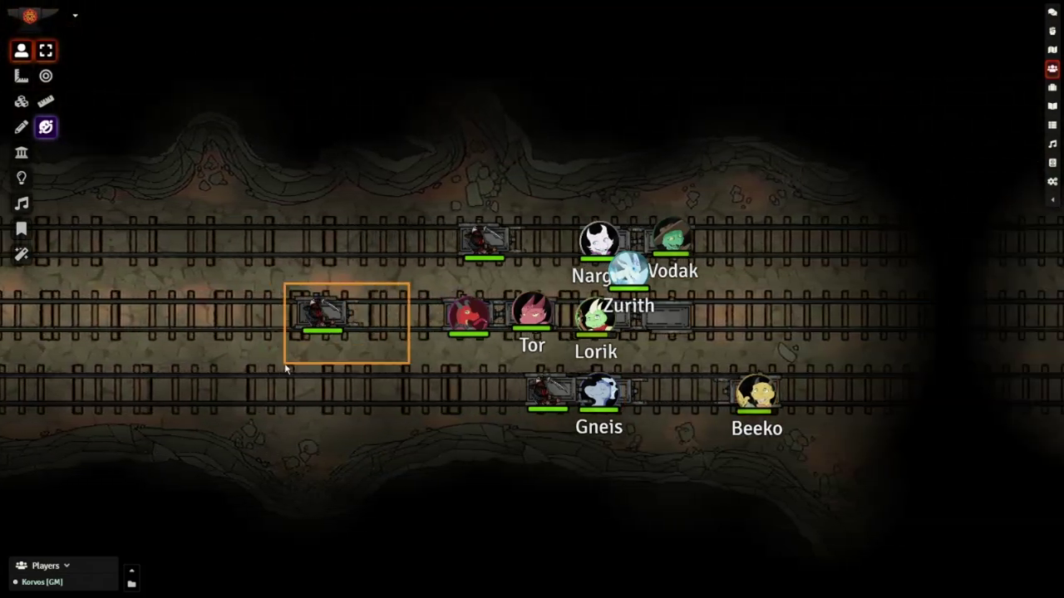
pyautogui.press('Right')
pyautogui.press('Right')
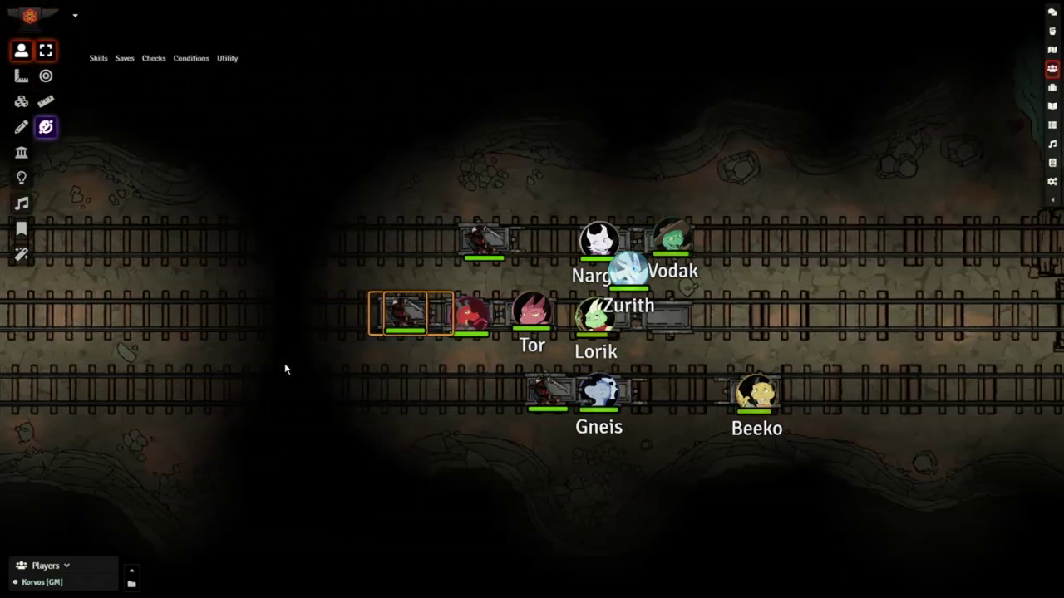
pyautogui.click(286, 368)
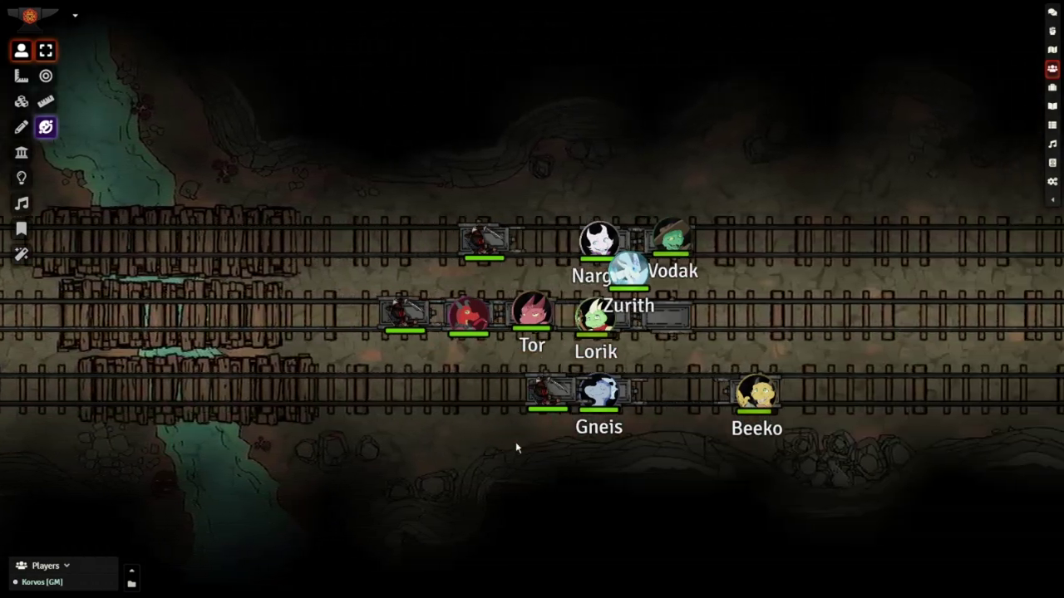
# Filter the installable Foundry module packages by "Paral".
pyautogui.moveTo(516, 449); pyautogui.dragTo(458, 449)
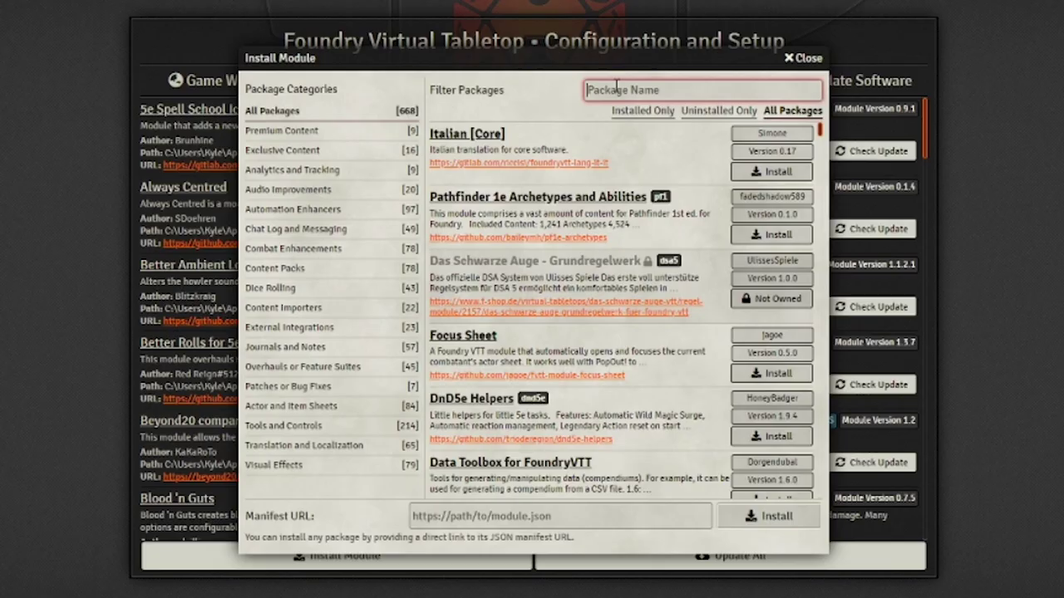
pyautogui.write('Paral')
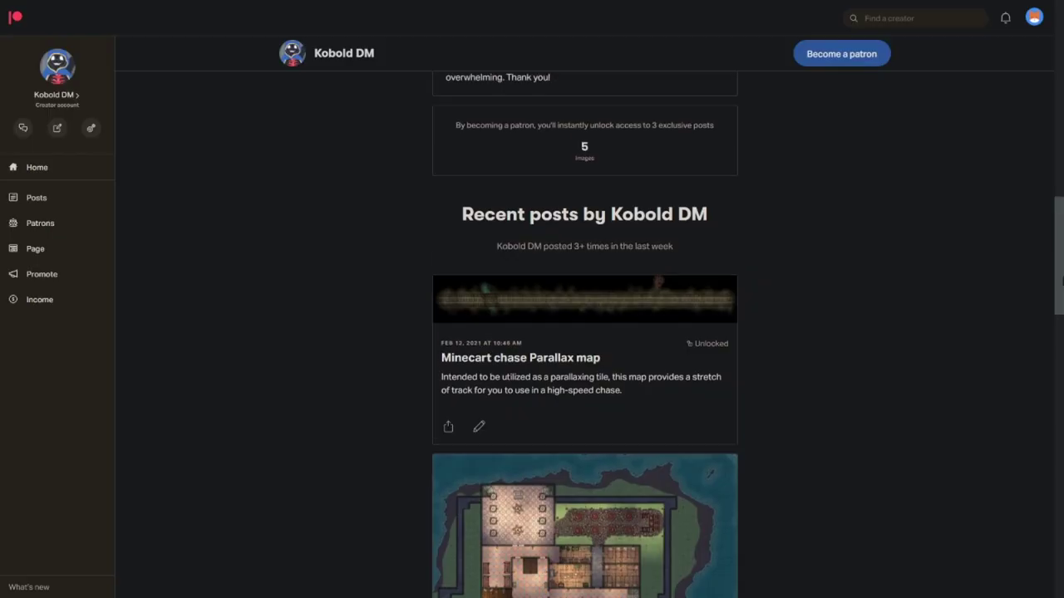
# Browse the recent map posts on the Kobold DM Patreon page, past the Minecart chase Parallax map.
pyautogui.scroll(-3, 1061, 296)
pyautogui.moveTo(1062, 296); pyautogui.dragTo(1061, 415)
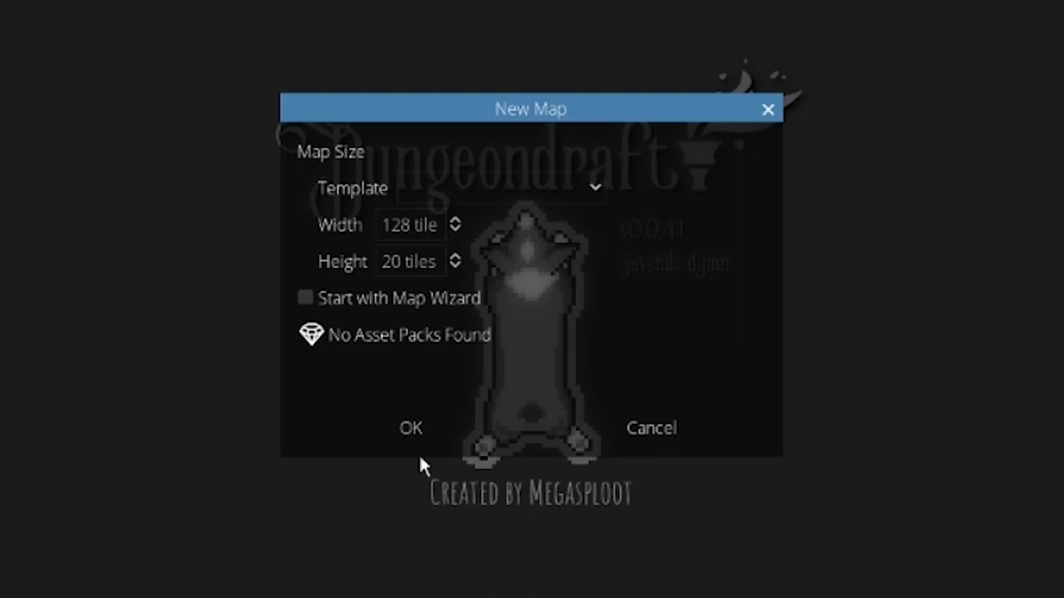
# Create a 128 by 20 tile map in Dungeondraft and lay three parallel rail tracks along its full length with the Path Tool.
pyautogui.click(382, 428)
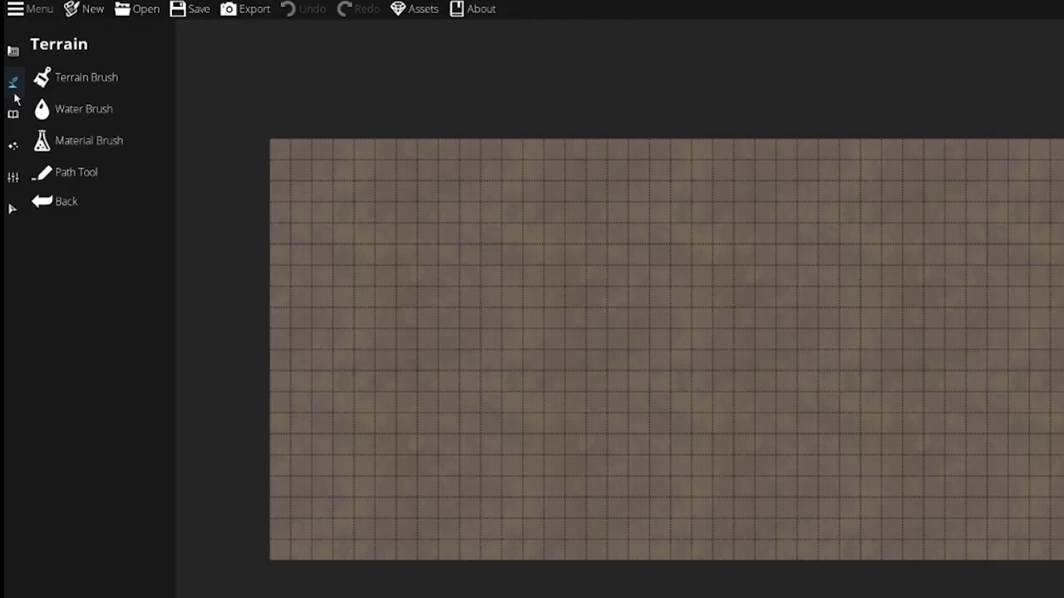
pyautogui.click(76, 172)
pyautogui.click(136, 387)
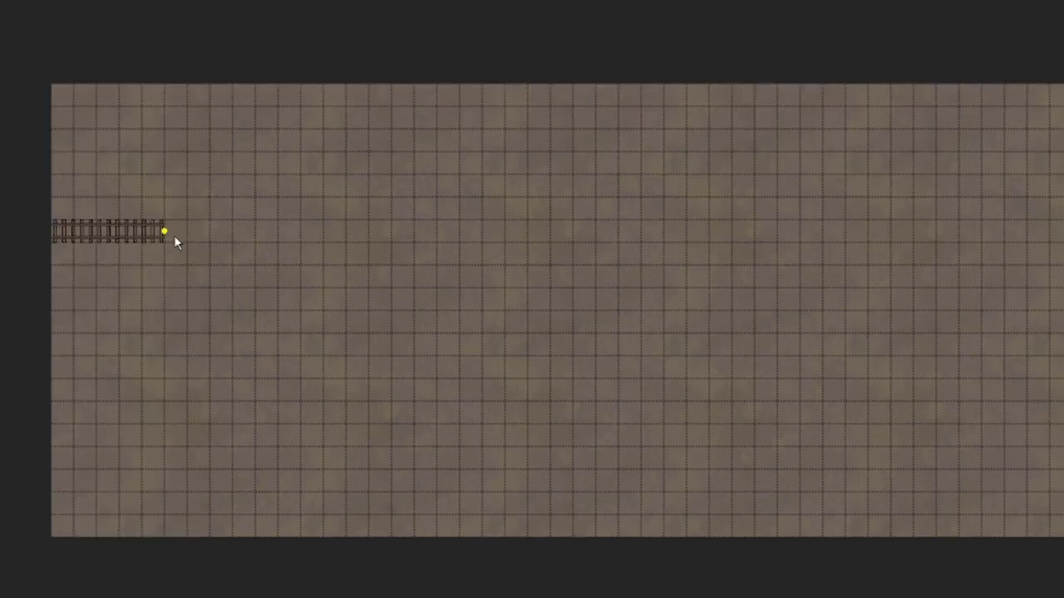
pyautogui.scroll(-4, 1013, 238)
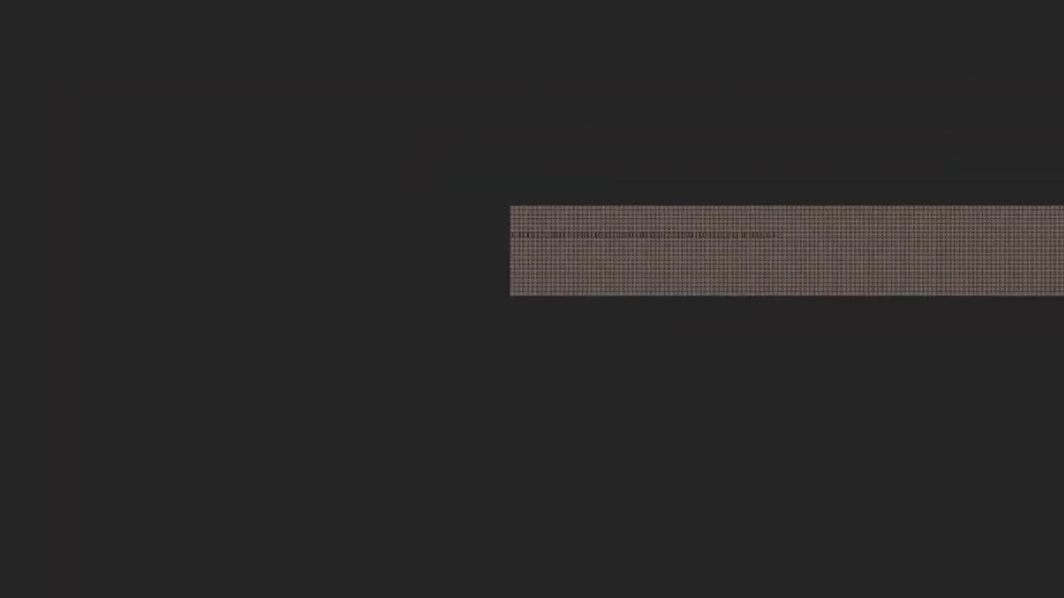
pyautogui.scroll(5, 1014, 241)
pyautogui.scroll(-5, 745, 288)
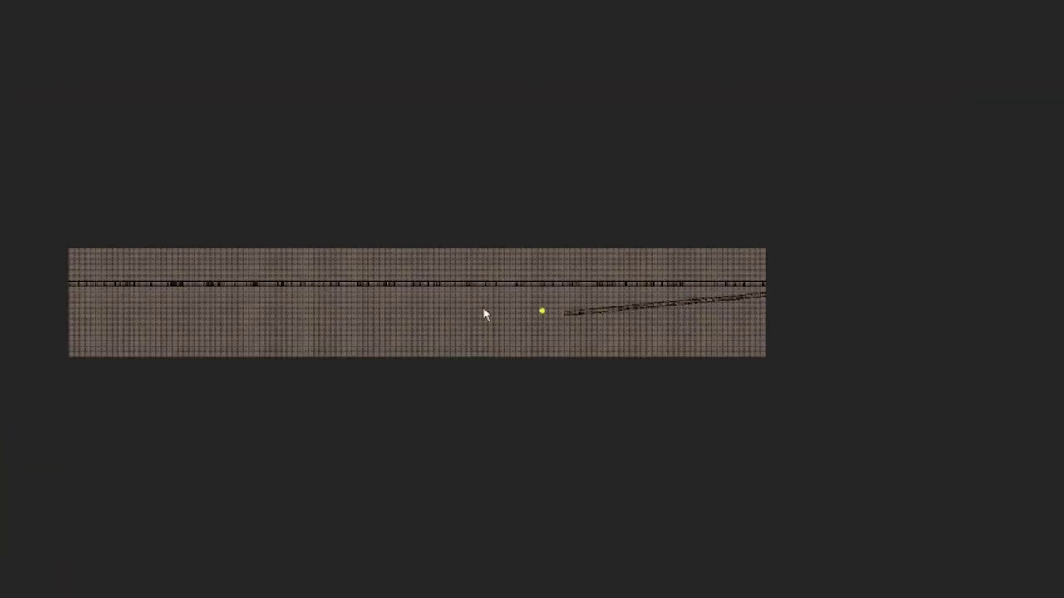
pyautogui.scroll(5, 176, 309)
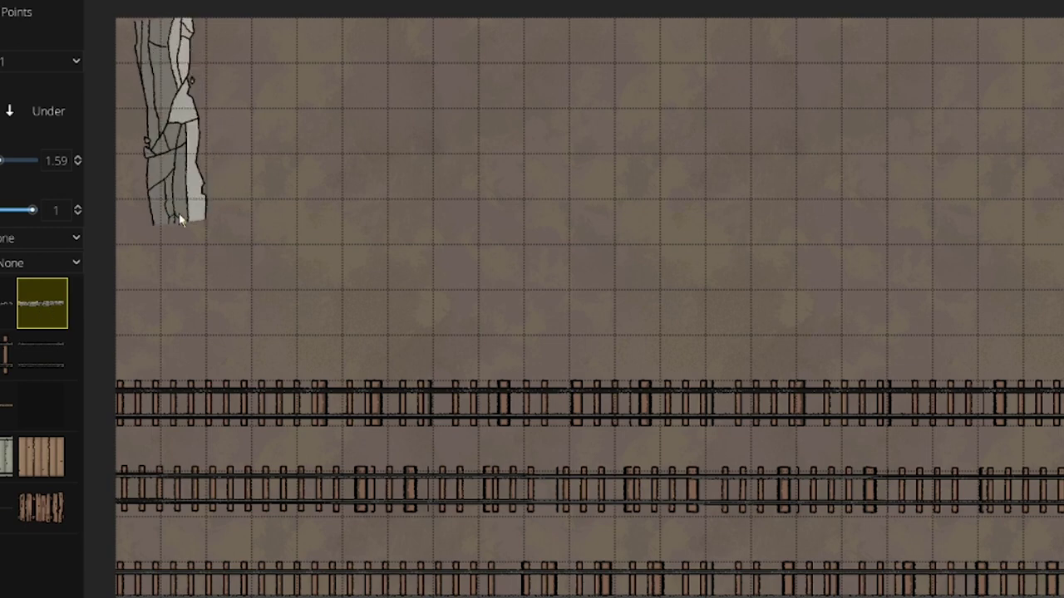
# Draw a winding rock wall path above the tracks that starts and ends at the map's upper edge.
pyautogui.click(243, 201)
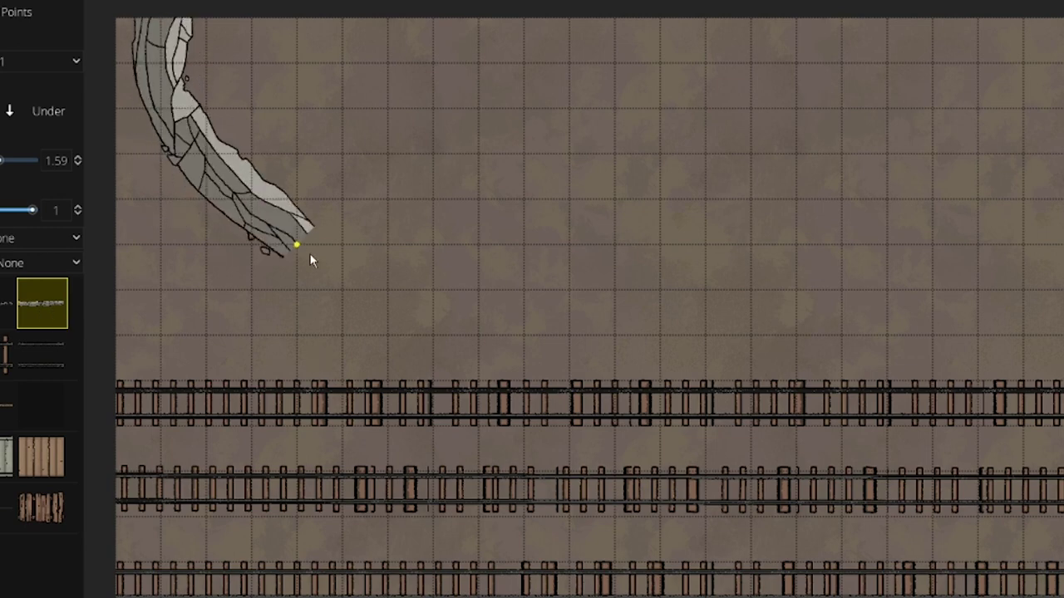
pyautogui.click(323, 254)
pyautogui.click(281, 334)
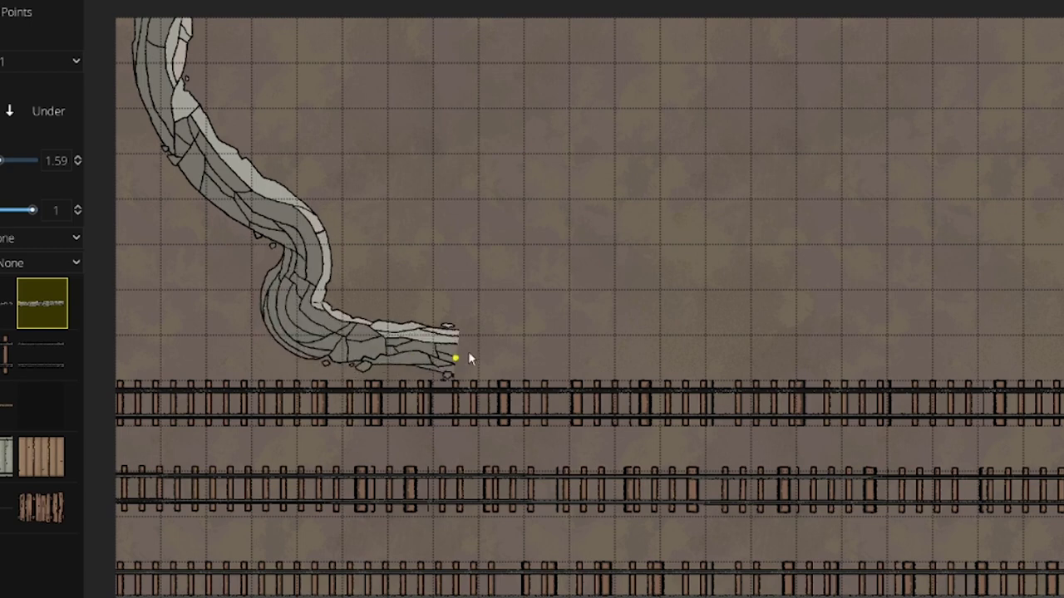
pyautogui.click(582, 296)
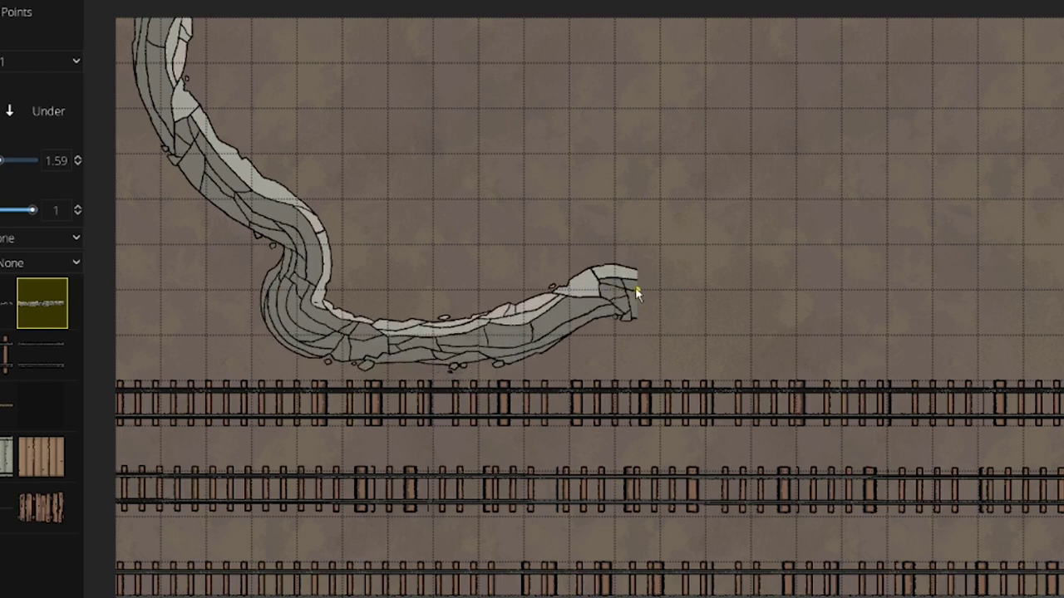
pyautogui.click(739, 301)
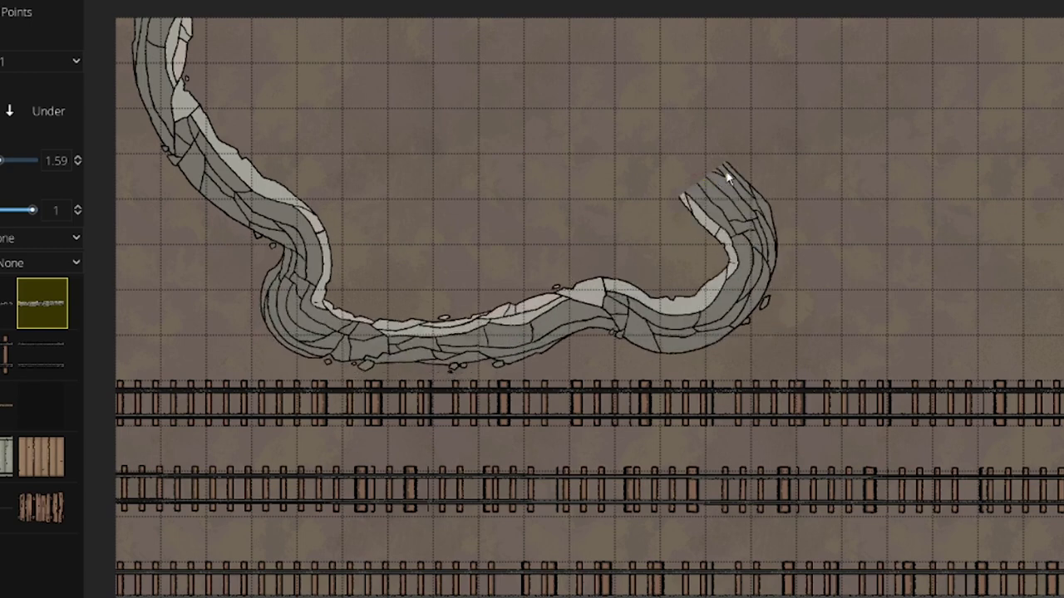
pyautogui.click(774, 199)
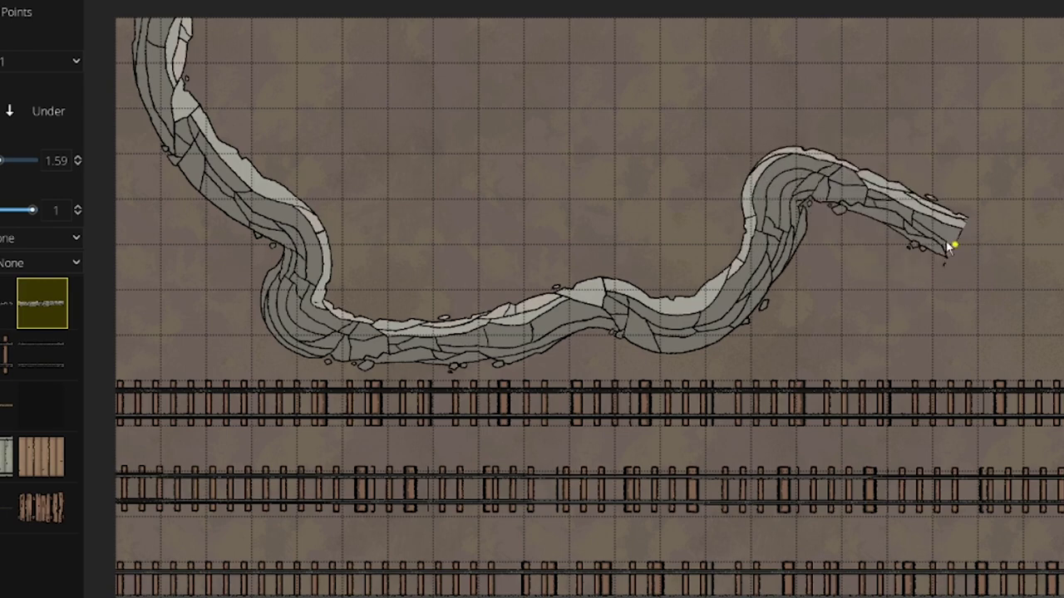
pyautogui.click(946, 240)
pyautogui.click(920, 336)
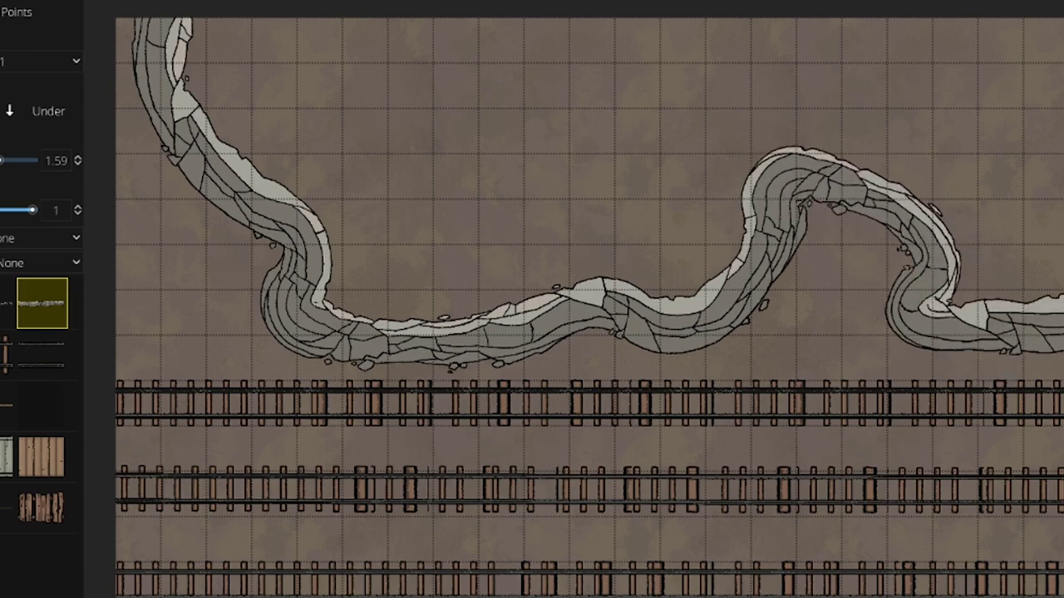
pyautogui.moveTo(1063, 312); pyautogui.dragTo(732, 318)
pyautogui.click(788, 242)
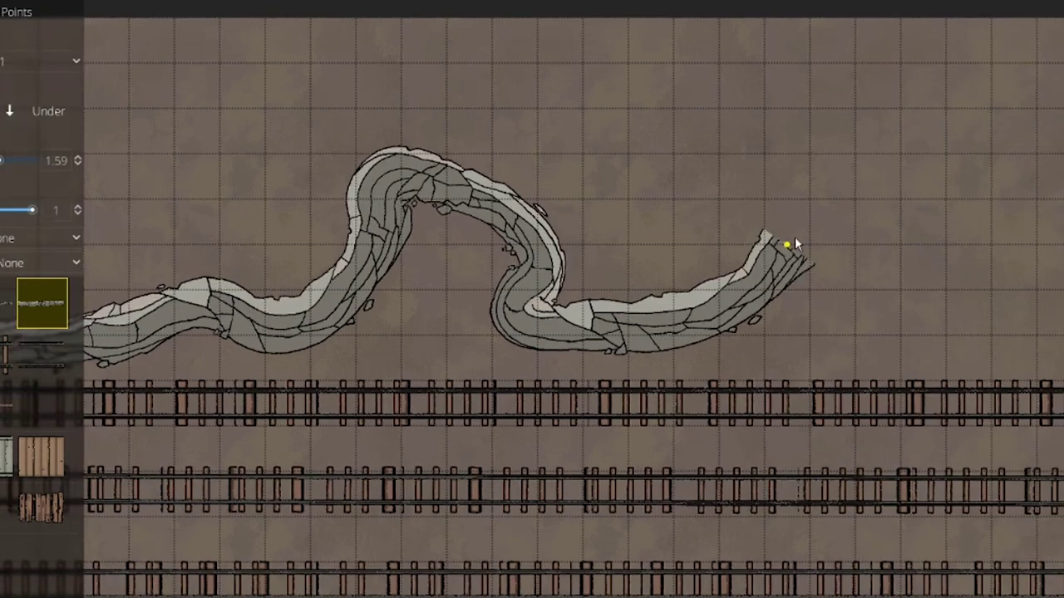
pyautogui.rightClick(708, 72)
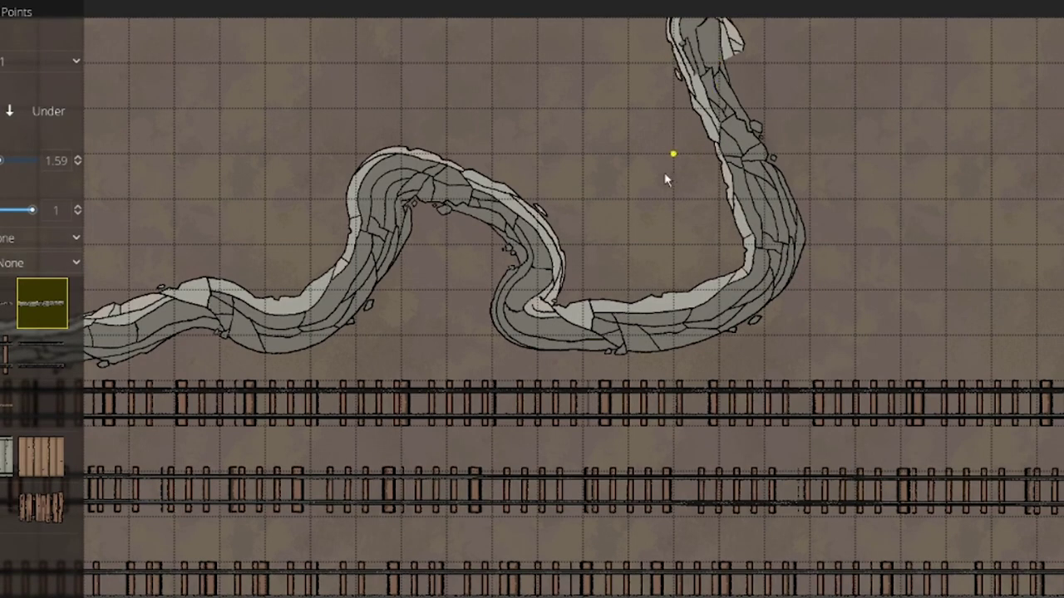
pyautogui.moveTo(524, 245); pyautogui.dragTo(708, 257)
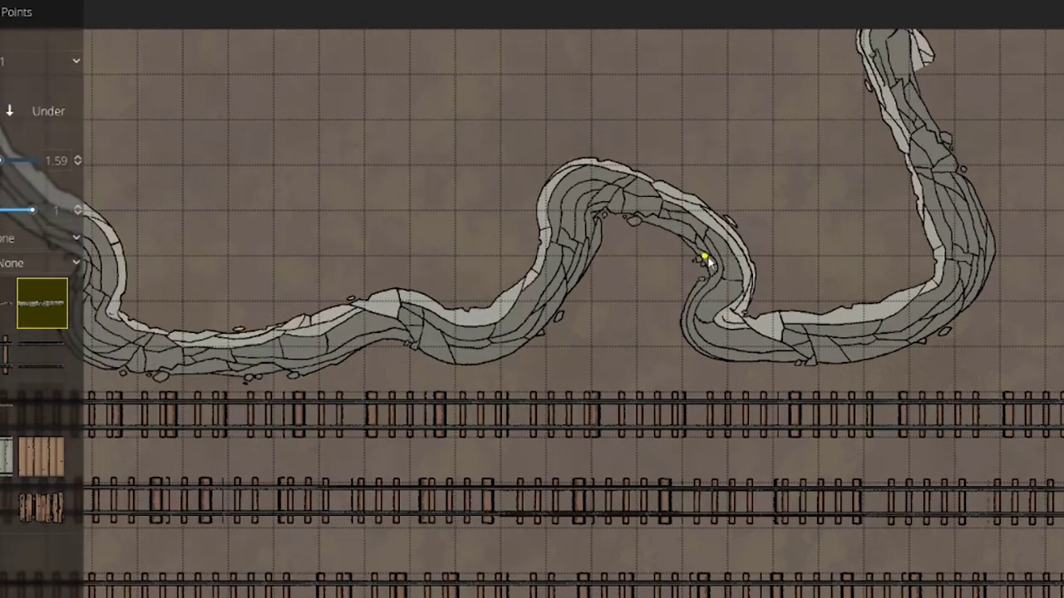
pyautogui.scroll(-2, 646, 368)
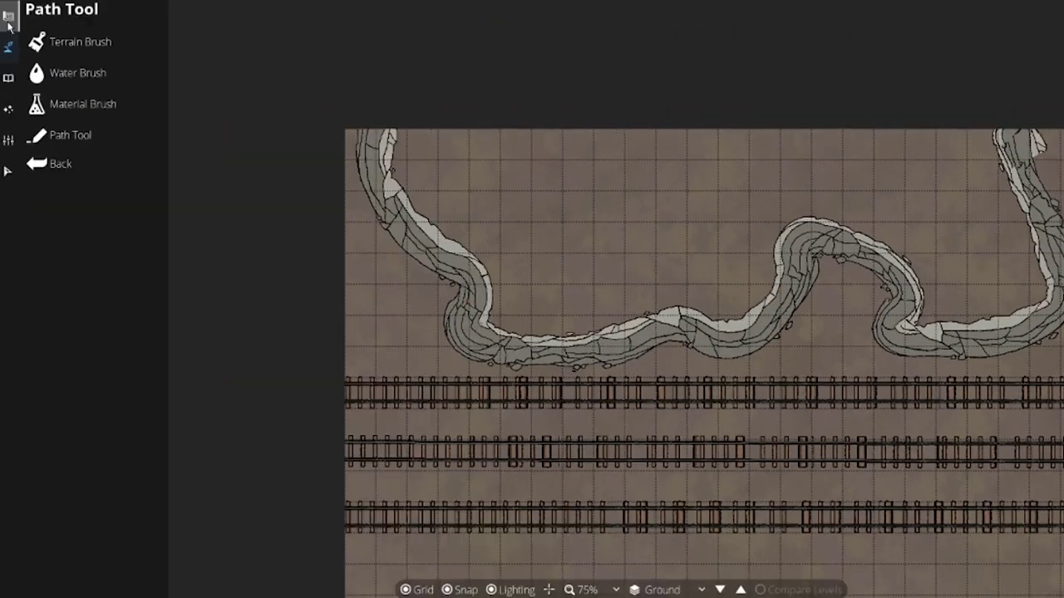
# Replace the Terrain Dirt base texture with Terrain Swamp for the Terrain Brush.
pyautogui.click(58, 45)
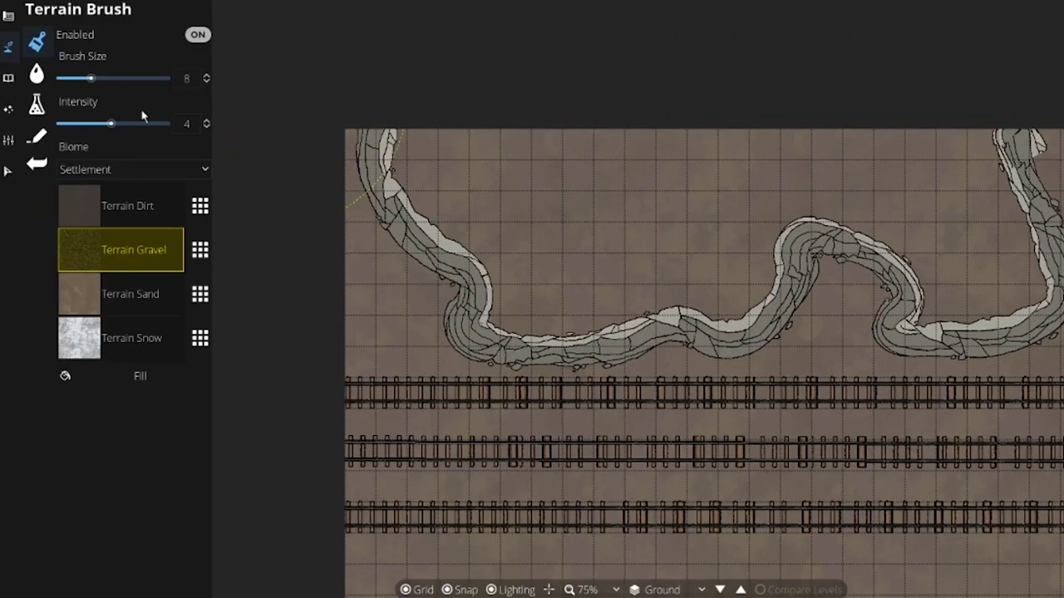
pyautogui.click(162, 205)
pyautogui.click(199, 207)
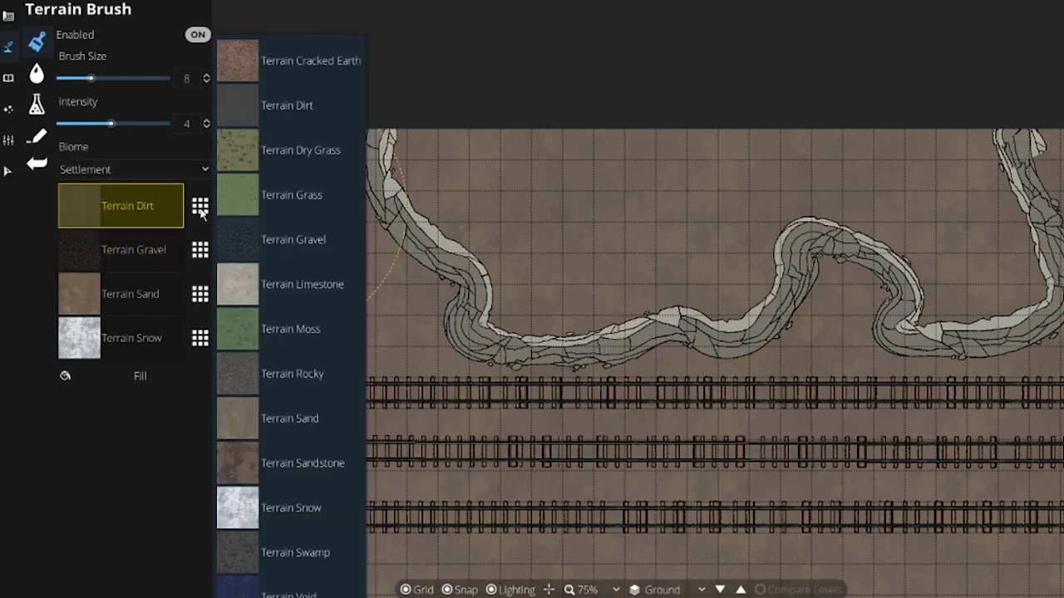
pyautogui.click(316, 552)
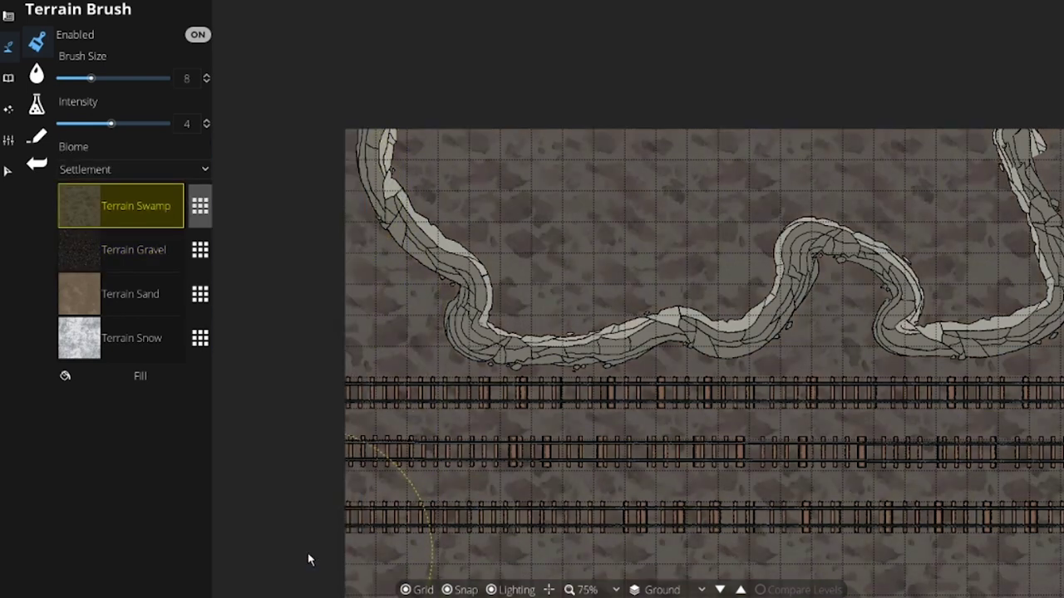
pyautogui.moveTo(645, 490); pyautogui.dragTo(452, 371)
# Replace Terrain Gravel with Terrain Cracked Earth and Terrain Sand with Terrain Rocky in the terrain texture set.
pyautogui.click(164, 256)
pyautogui.click(198, 252)
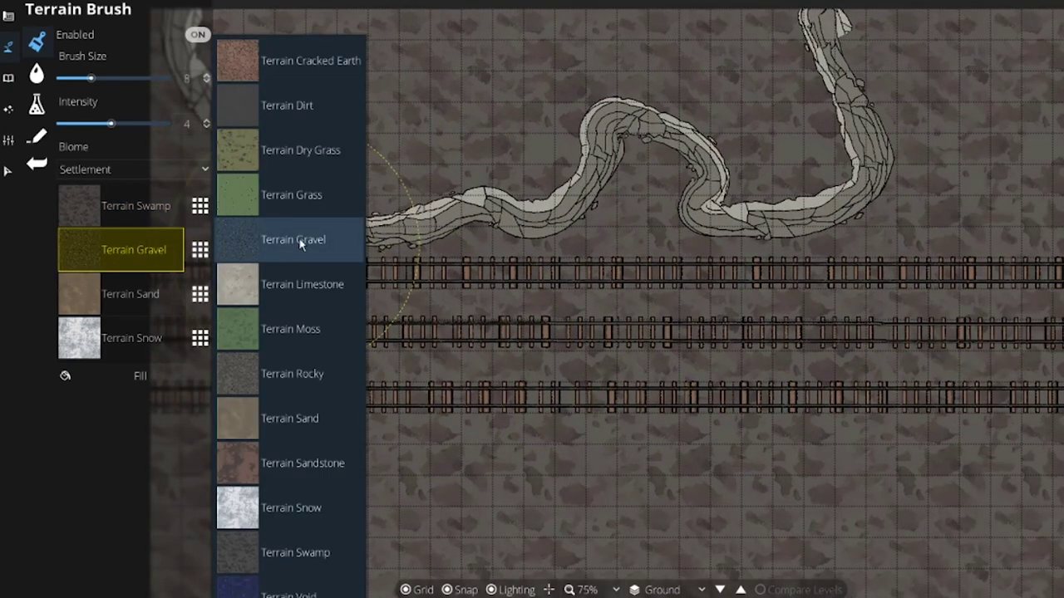
pyautogui.click(284, 66)
pyautogui.click(137, 295)
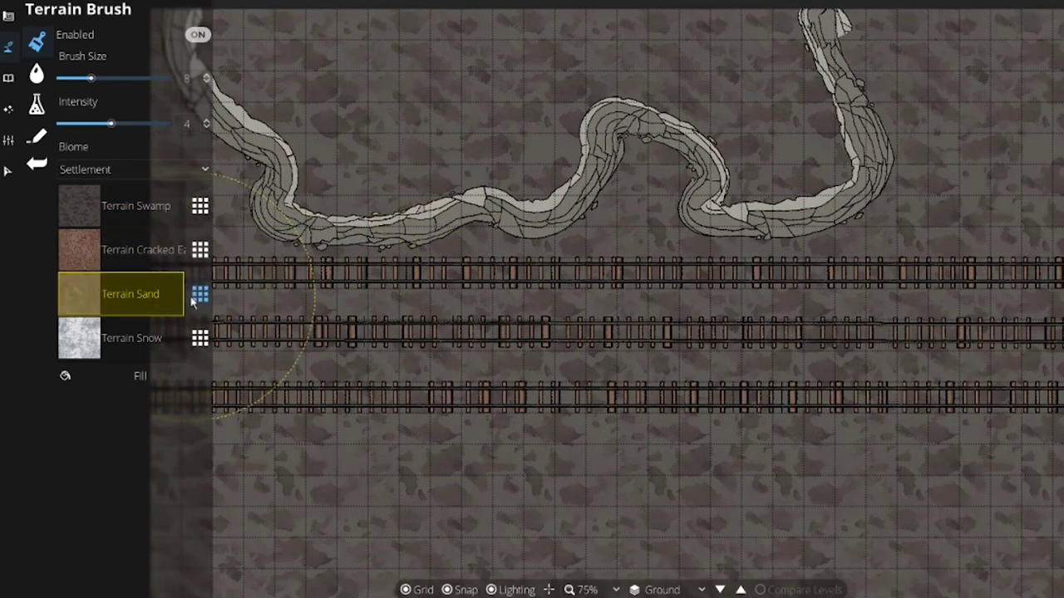
pyautogui.click(200, 294)
pyautogui.click(316, 375)
# Paint Terrain Rocky ground along the three rail tracks and up to the winding rock wall with a size 8 brush.
pyautogui.moveTo(384, 426); pyautogui.dragTo(497, 428)
pyautogui.moveTo(261, 289); pyautogui.dragTo(284, 342)
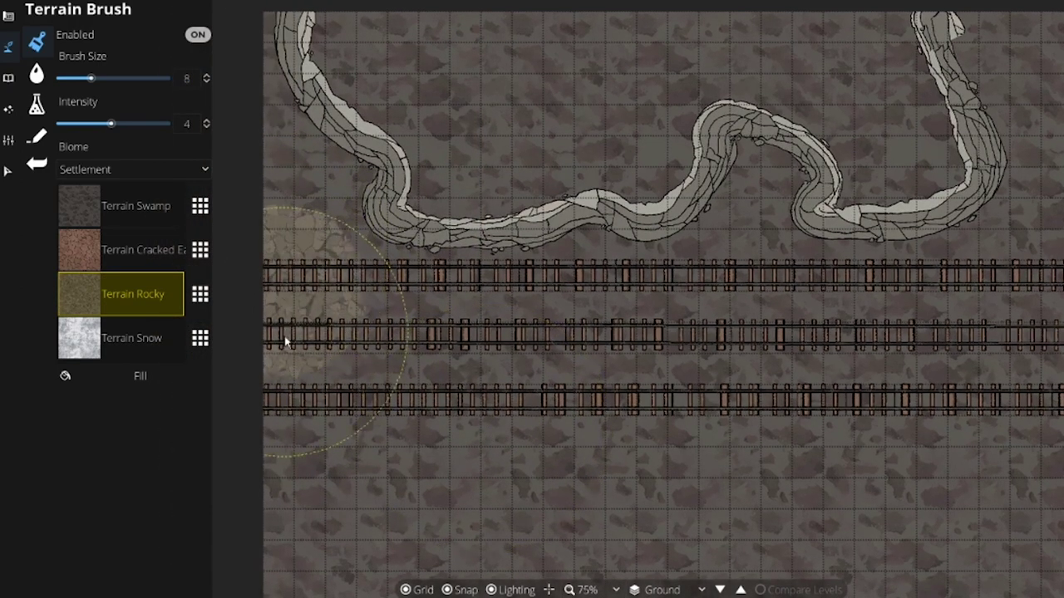
pyautogui.moveTo(361, 359)
pyautogui.mouseDown()
pyautogui.moveTo(409, 357)
pyautogui.moveTo(487, 331)
pyautogui.moveTo(584, 335)
pyautogui.moveTo(626, 302)
pyautogui.mouseUp()
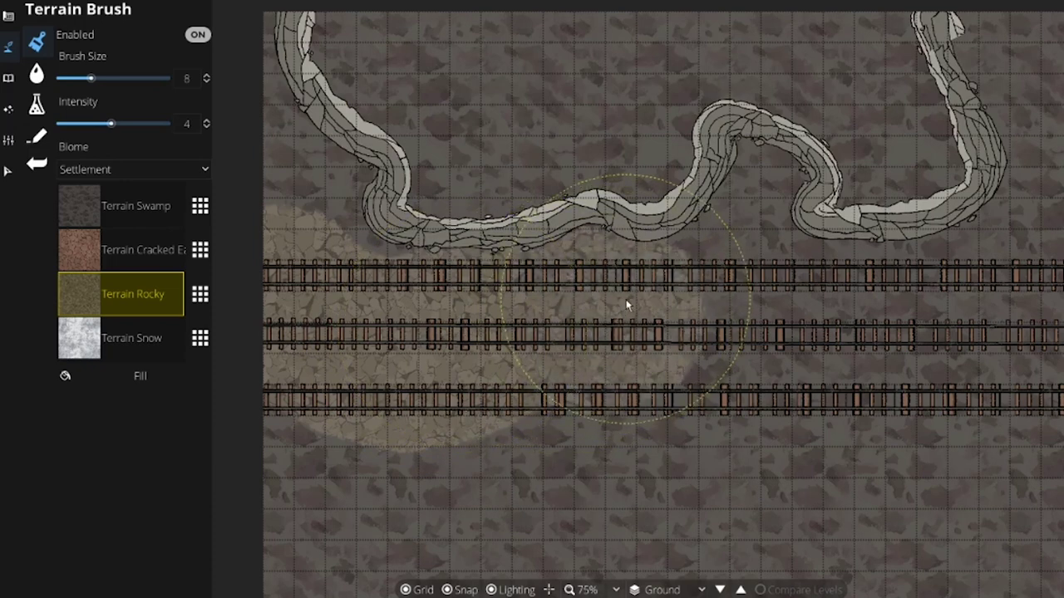
pyautogui.moveTo(645, 383)
pyautogui.mouseDown()
pyautogui.moveTo(751, 373)
pyautogui.moveTo(774, 332)
pyautogui.moveTo(758, 283)
pyautogui.mouseUp()
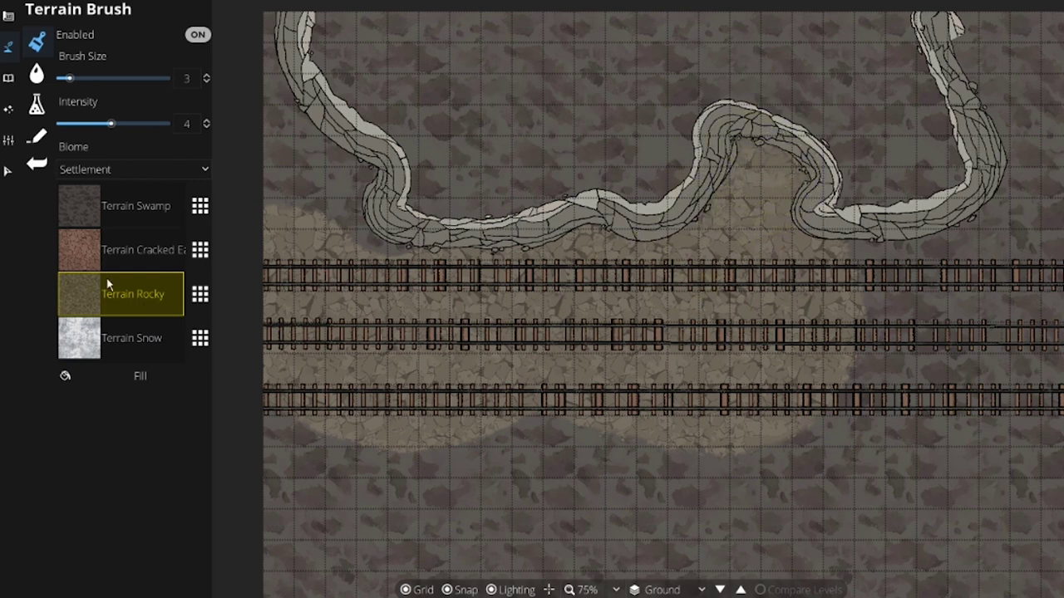
# Dab Terrain Cracked Earth patches on the rocky ground with a size 3 brush and paint a teal river crossing the tracks.
pyautogui.click(117, 249)
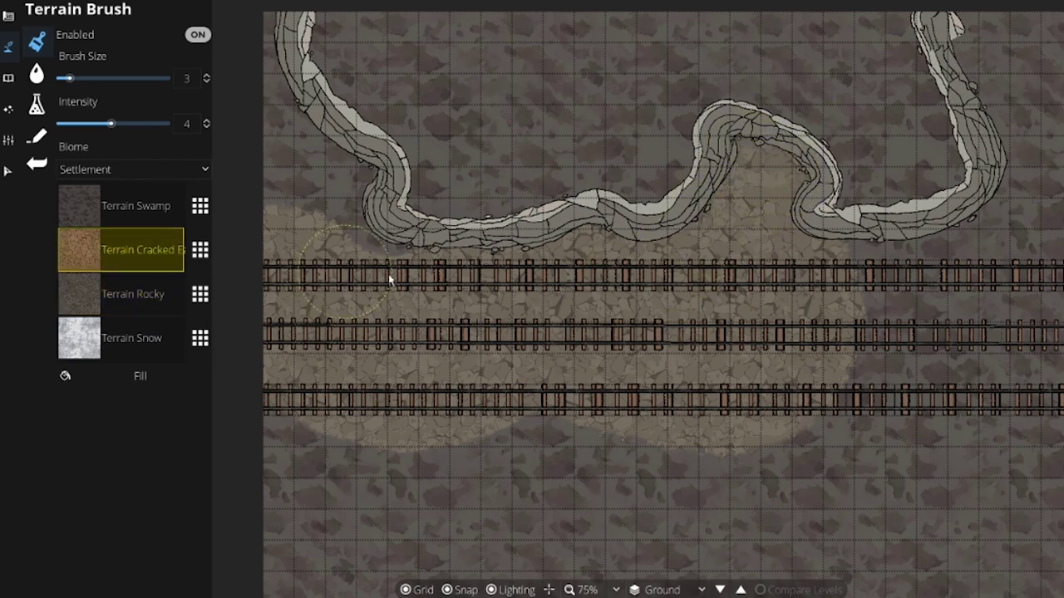
pyautogui.click(589, 238)
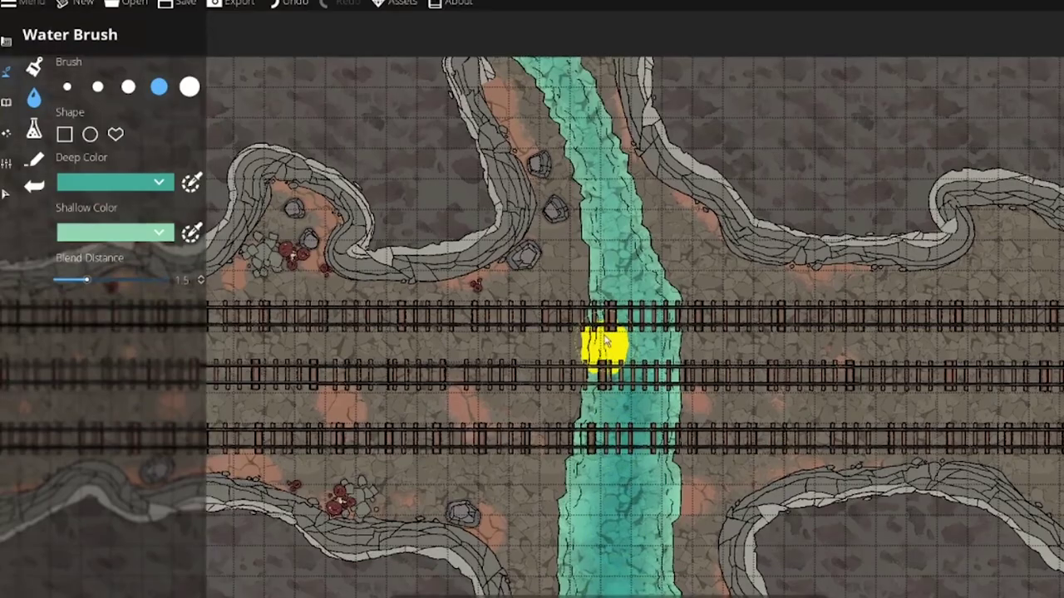
pyautogui.moveTo(606, 341)
pyautogui.mouseDown()
pyautogui.moveTo(593, 218)
pyautogui.moveTo(592, 255)
pyautogui.mouseUp()
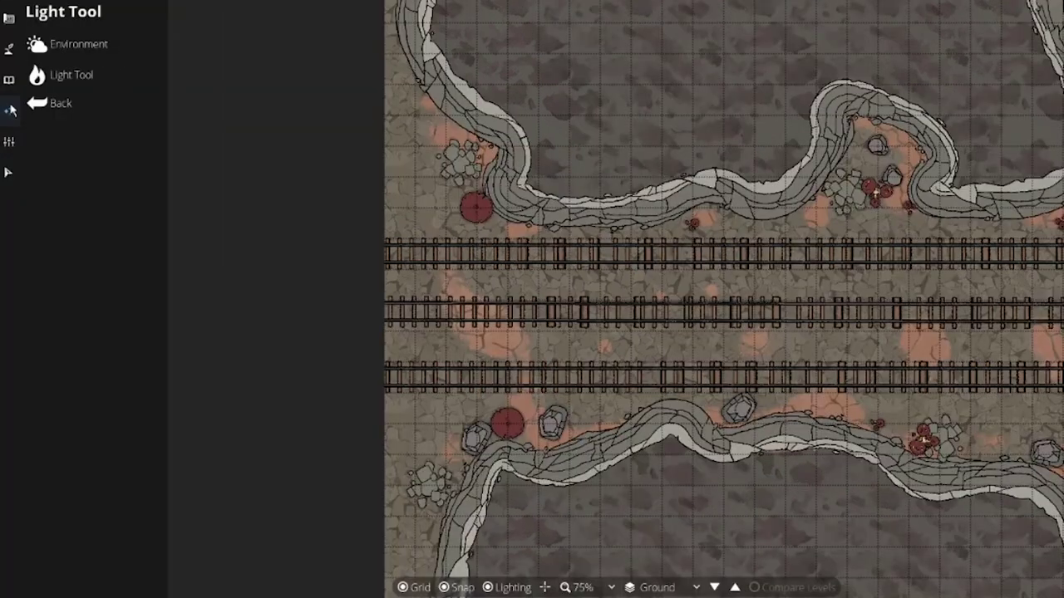
# Darken the map's environment light to the near-black colour 090000.
pyautogui.click(79, 41)
pyautogui.click(112, 71)
pyautogui.moveTo(111, 72); pyautogui.dragTo(169, 135)
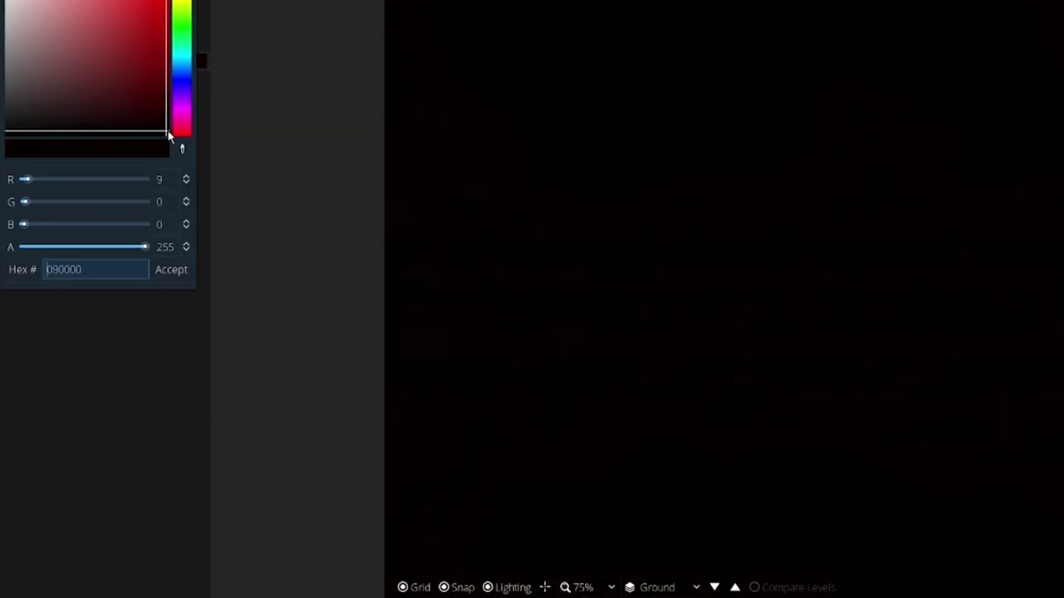
pyautogui.click(171, 269)
# Place two pale yellow lights with range 4.5 and intensity 1.1 between the middle and lower tracks near the map's start.
pyautogui.click(36, 75)
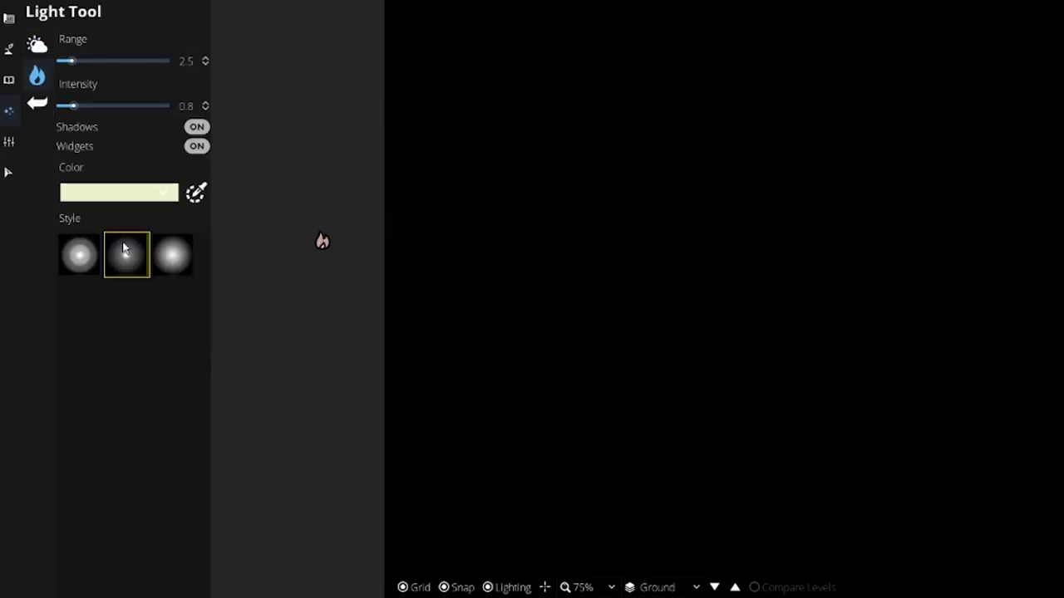
pyautogui.click(117, 194)
pyautogui.click(125, 190)
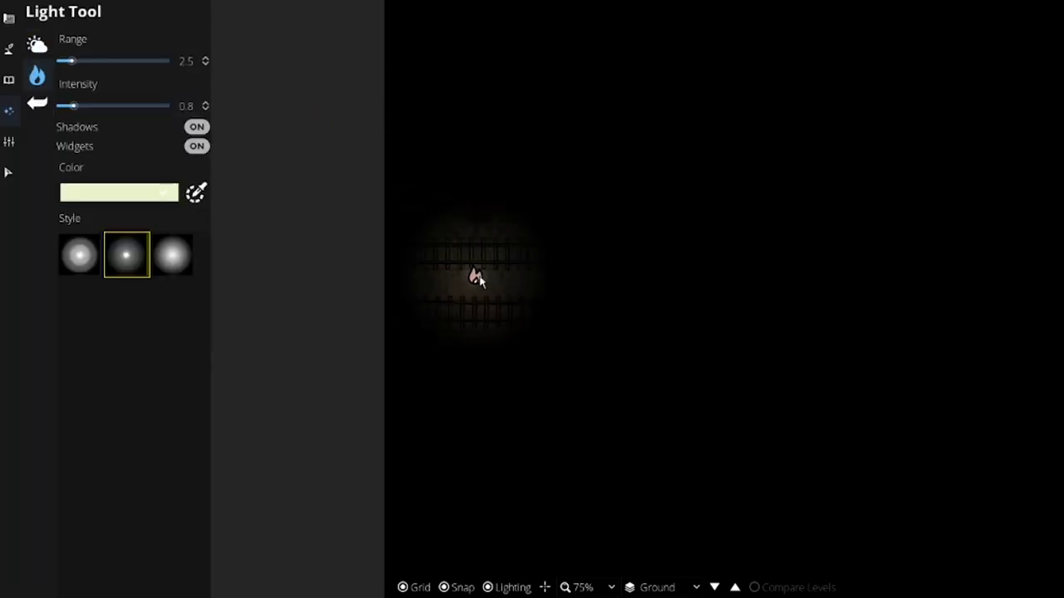
pyautogui.scroll(4, 541, 308)
pyautogui.scroll(1, 538, 306)
pyautogui.click(96, 107)
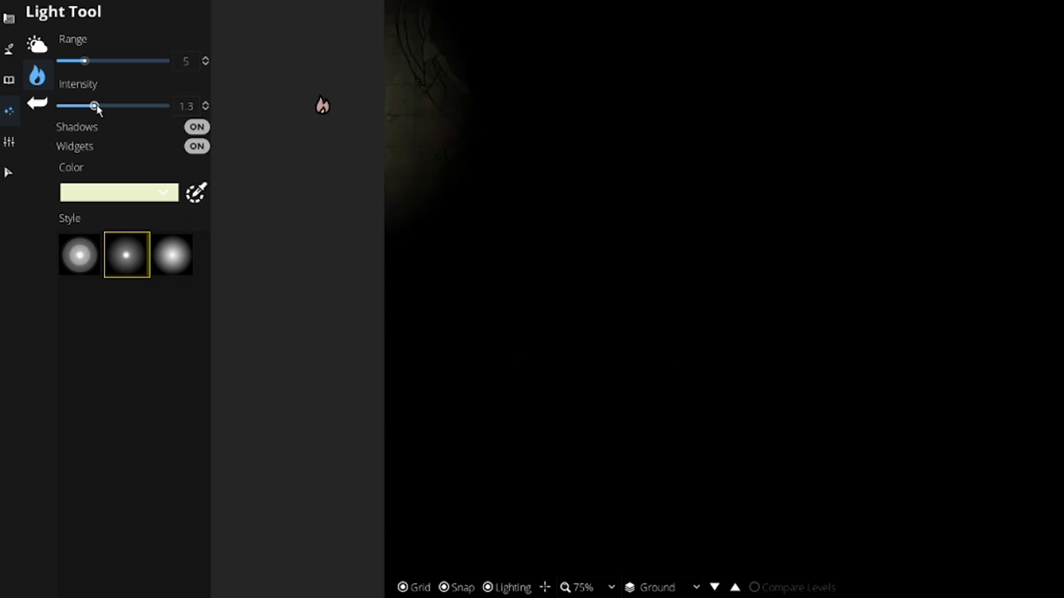
pyautogui.scroll(-1, 535, 342)
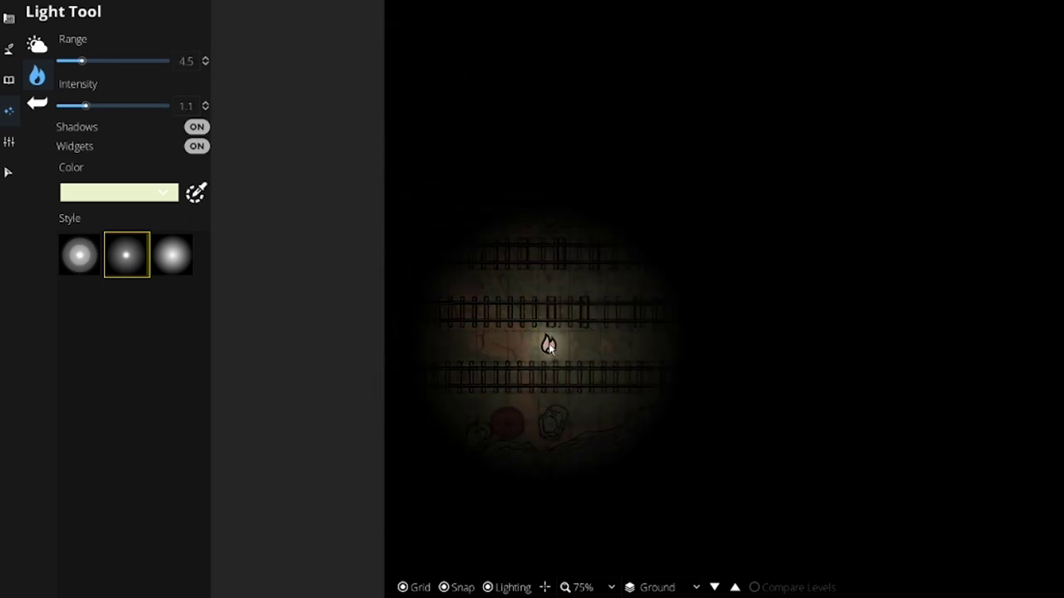
pyautogui.click(546, 344)
pyautogui.click(779, 344)
# Continue the row of range 4.5 lights along the tracks, past the river crossing.
pyautogui.moveTo(487, 359); pyautogui.dragTo(174, 255)
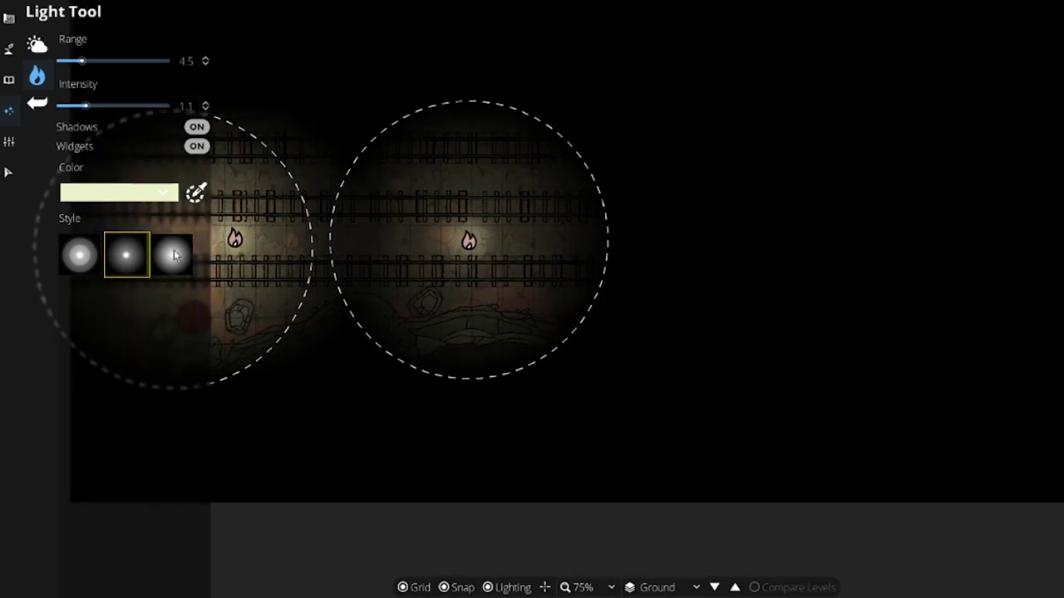
pyautogui.moveTo(646, 266); pyautogui.dragTo(574, 308)
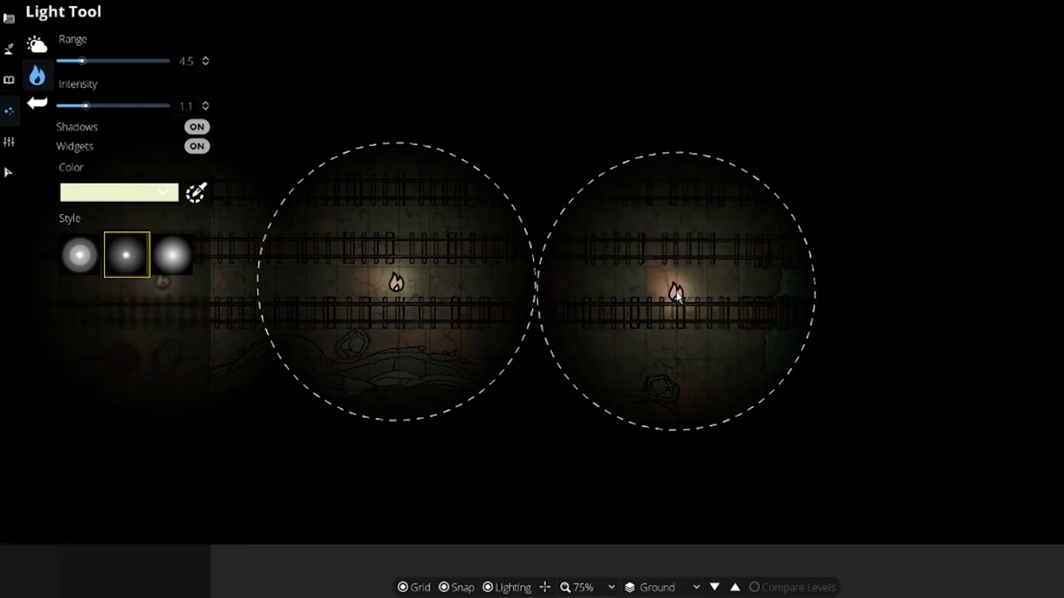
pyautogui.click(677, 294)
pyautogui.click(954, 289)
pyautogui.moveTo(1027, 315); pyautogui.dragTo(652, 408)
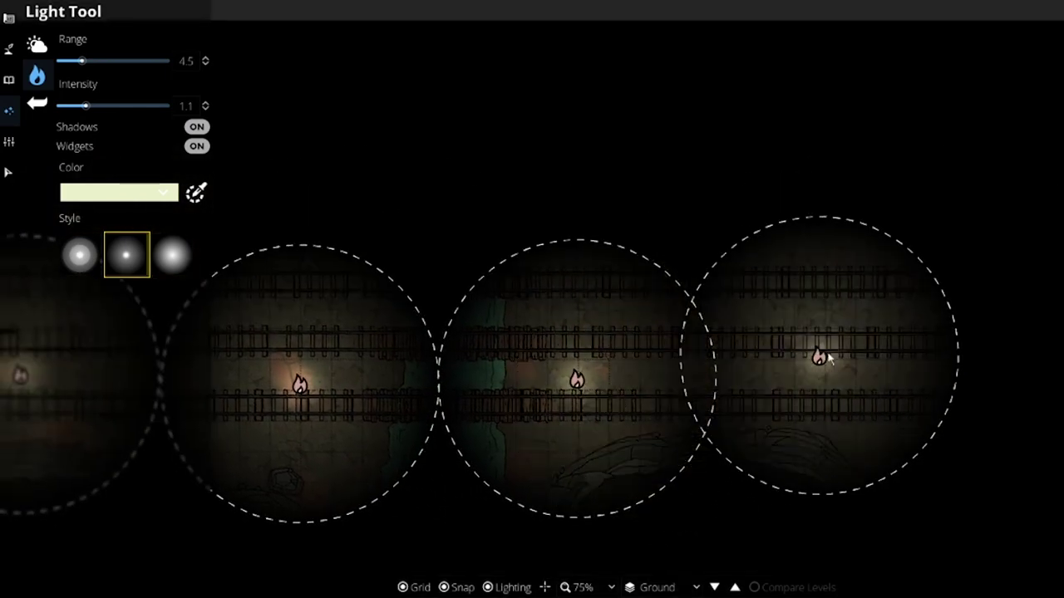
pyautogui.click(855, 345)
# Reduce the light range and place a smaller light in the rock wall alcove above the tracks.
pyautogui.moveTo(389, 411); pyautogui.dragTo(763, 433)
pyautogui.moveTo(429, 361); pyautogui.dragTo(637, 376)
pyautogui.scroll(-5, 671, 354)
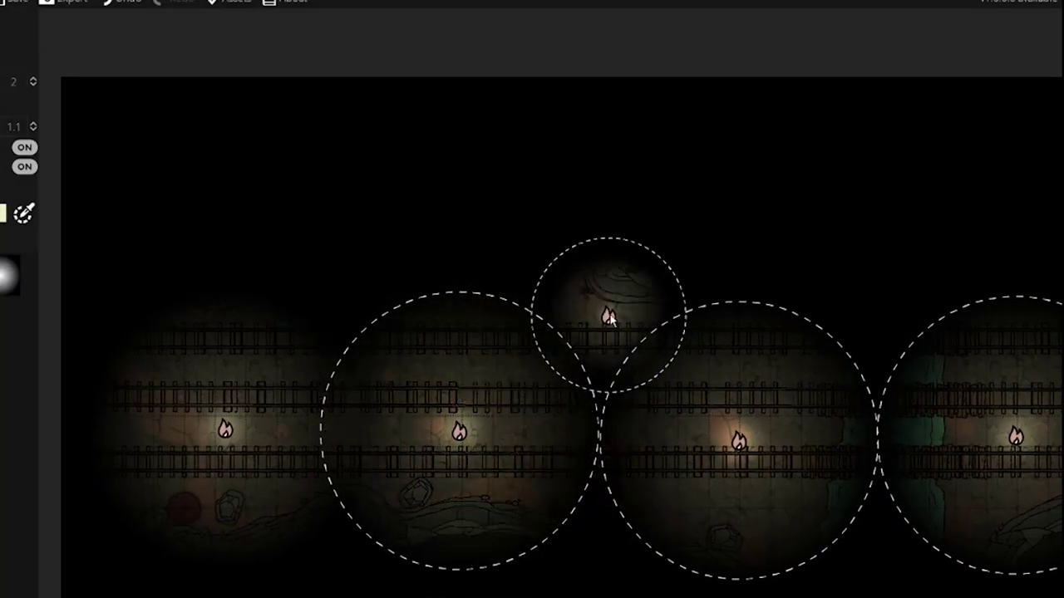
pyautogui.scroll(-3, 609, 318)
pyautogui.scroll(4, 581, 307)
pyautogui.scroll(2, 540, 277)
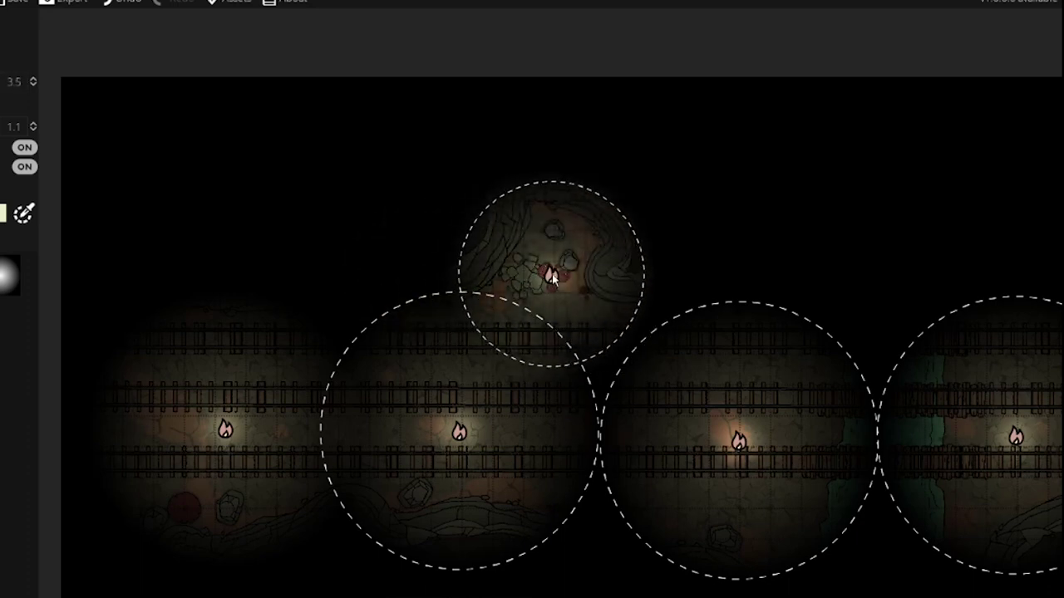
pyautogui.click(553, 270)
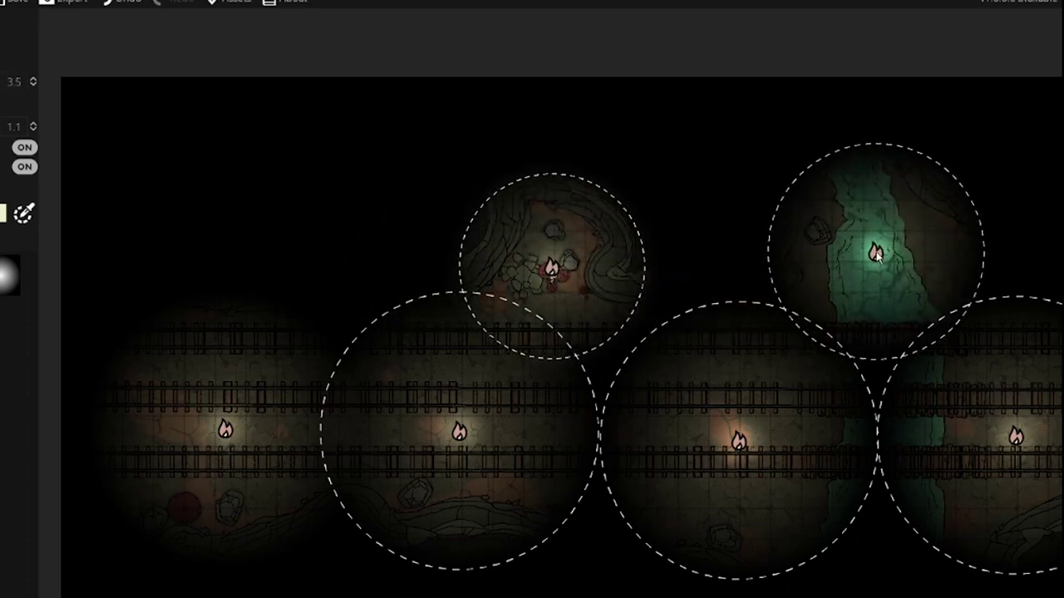
# Place another smaller light over the river just above the upper track.
pyautogui.scroll(-2, 874, 270)
pyautogui.scroll(4, 874, 271)
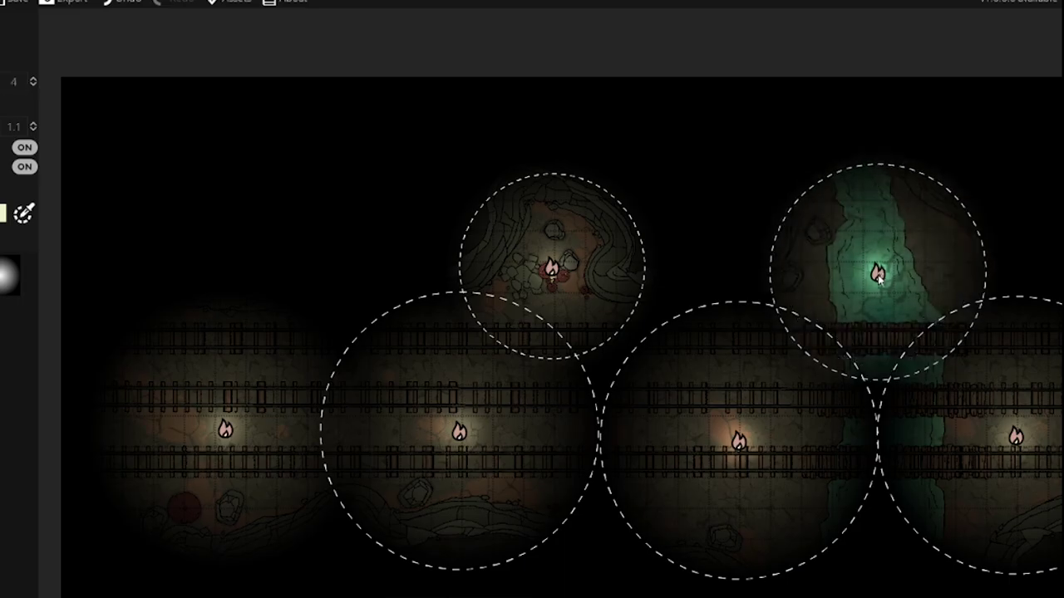
pyautogui.click(876, 274)
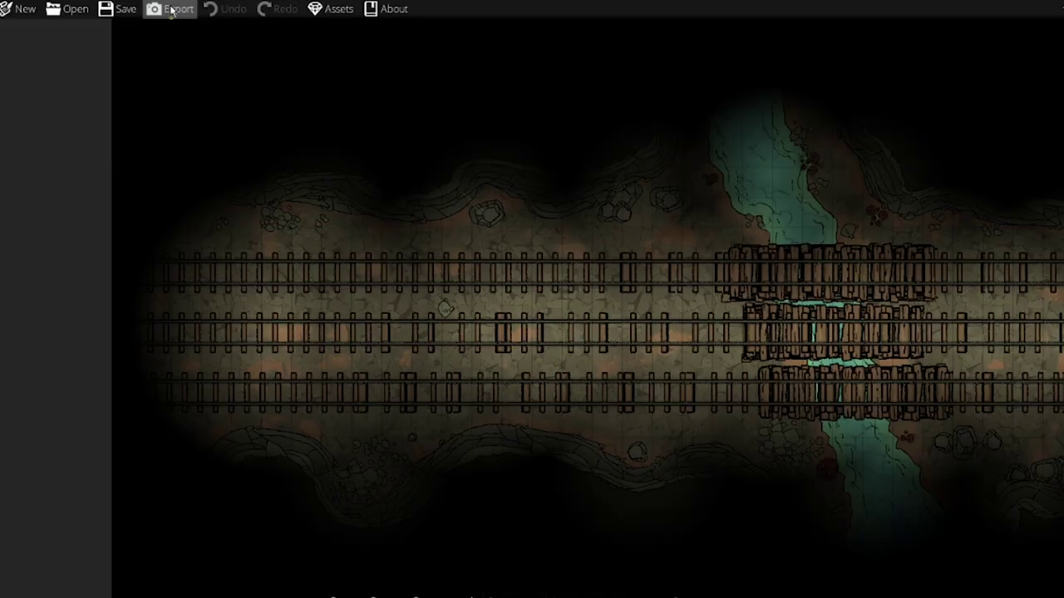
# Export the finished map from Dungeondraft, switch to Foundry VTT and create a scene named Minecarts.
pyautogui.click(66, 2)
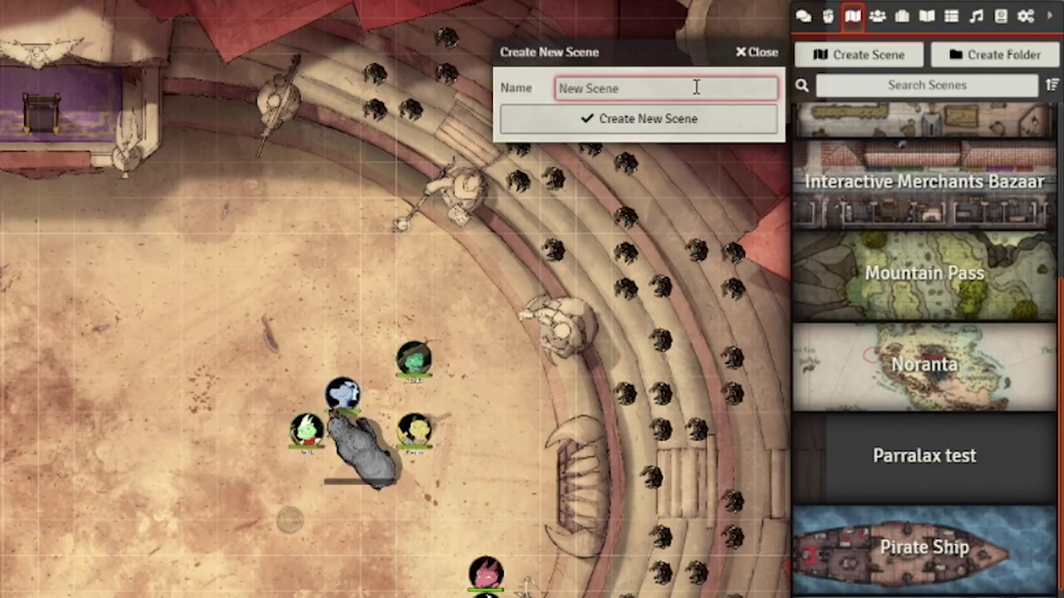
pyautogui.write('s')
pyautogui.press('Return')
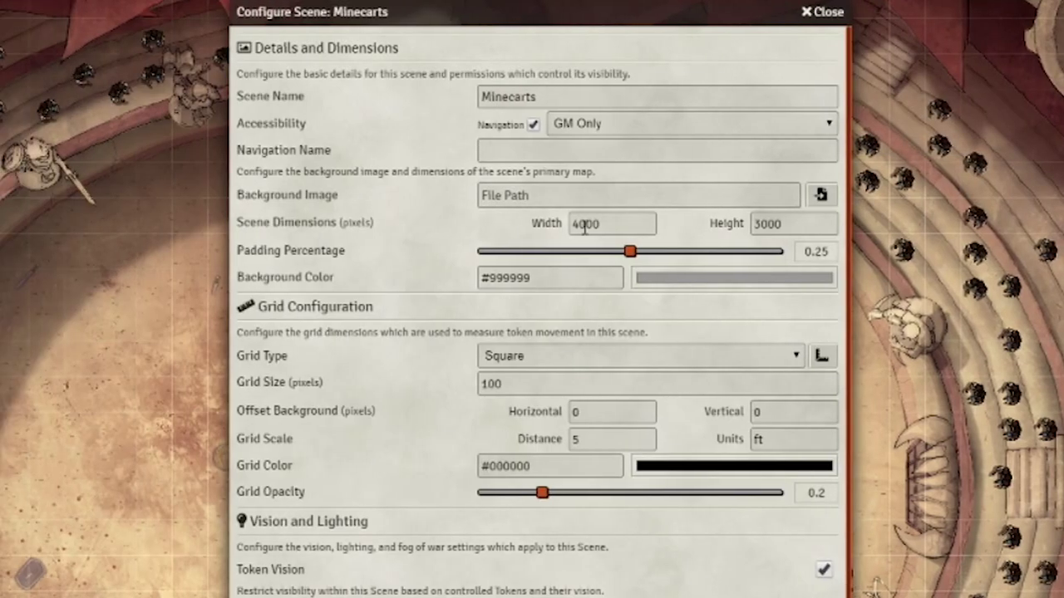
# Set the Minecarts scene dimensions to 5760 by 900 pixels to match the exported map.
pyautogui.doubleClick(585, 224)
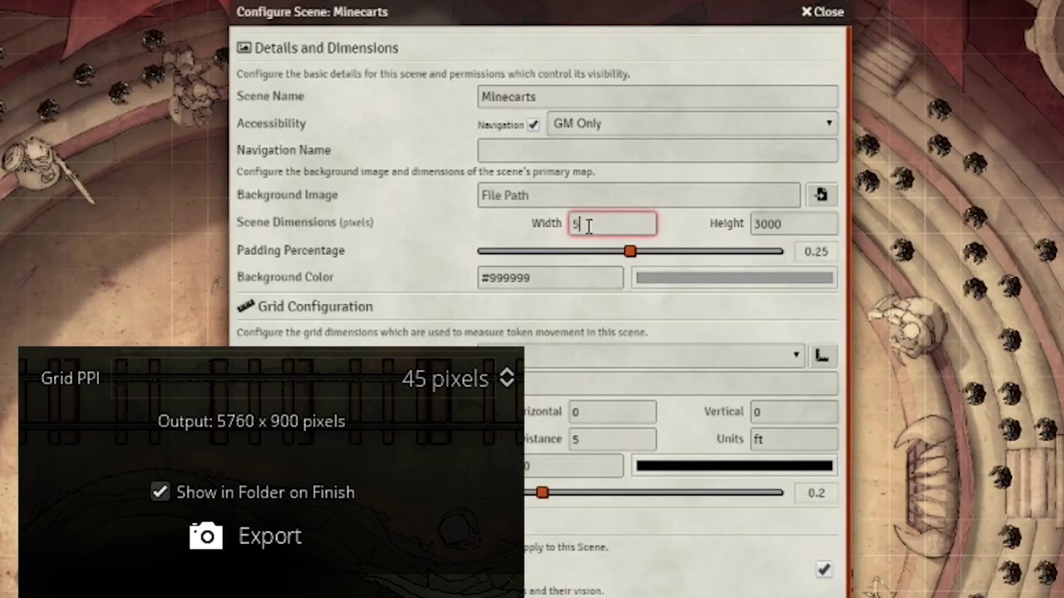
pyautogui.write('5760')
pyautogui.press('Tab')
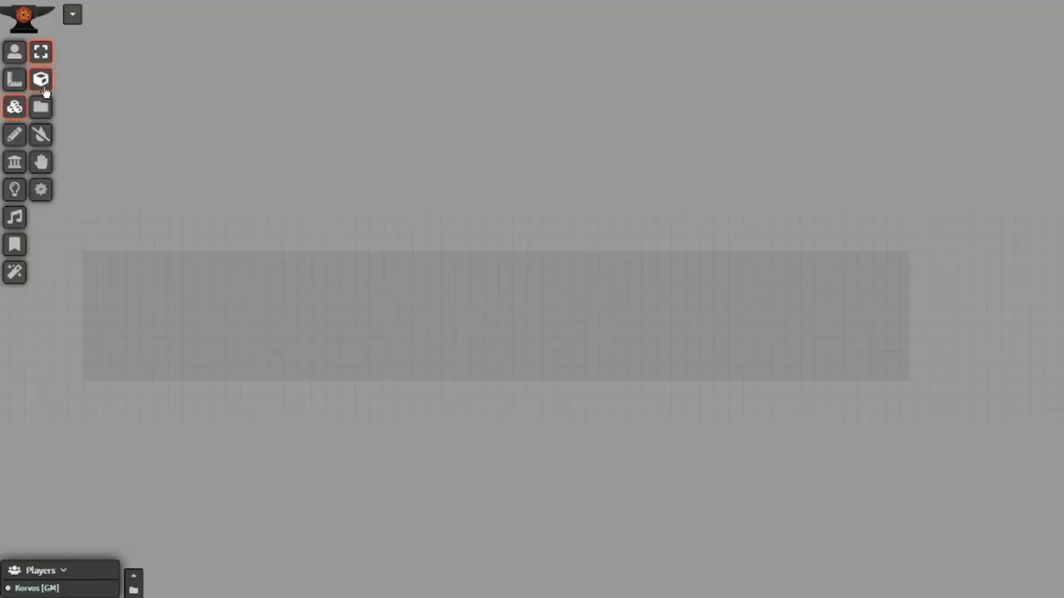
# Add a tile covering the whole scene area with minecarts3.png as its sprite.
pyautogui.moveTo(84, 251); pyautogui.dragTo(910, 386)
pyautogui.click(670, 263)
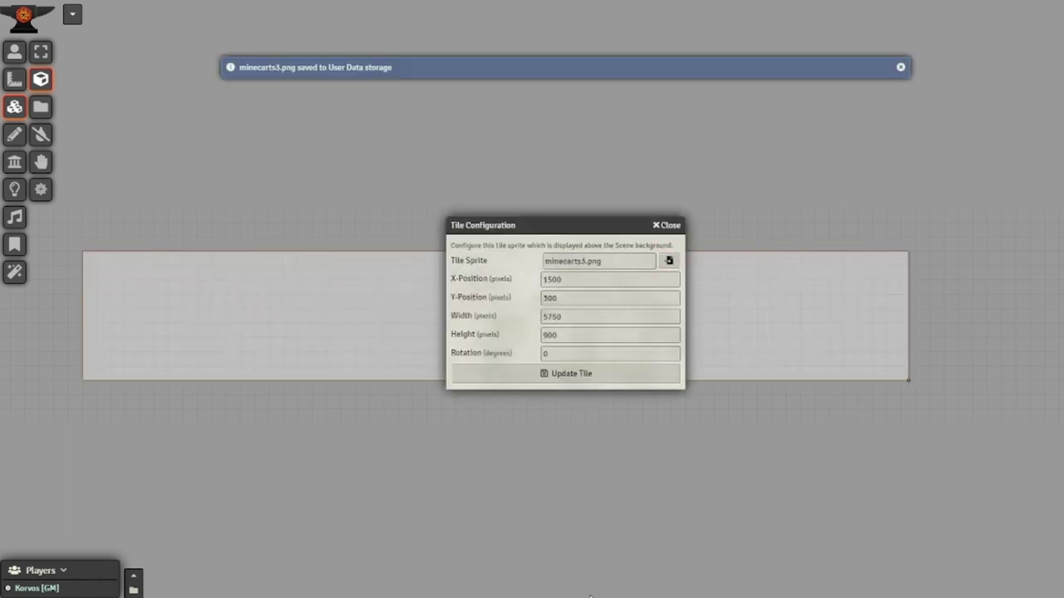
pyautogui.click(560, 376)
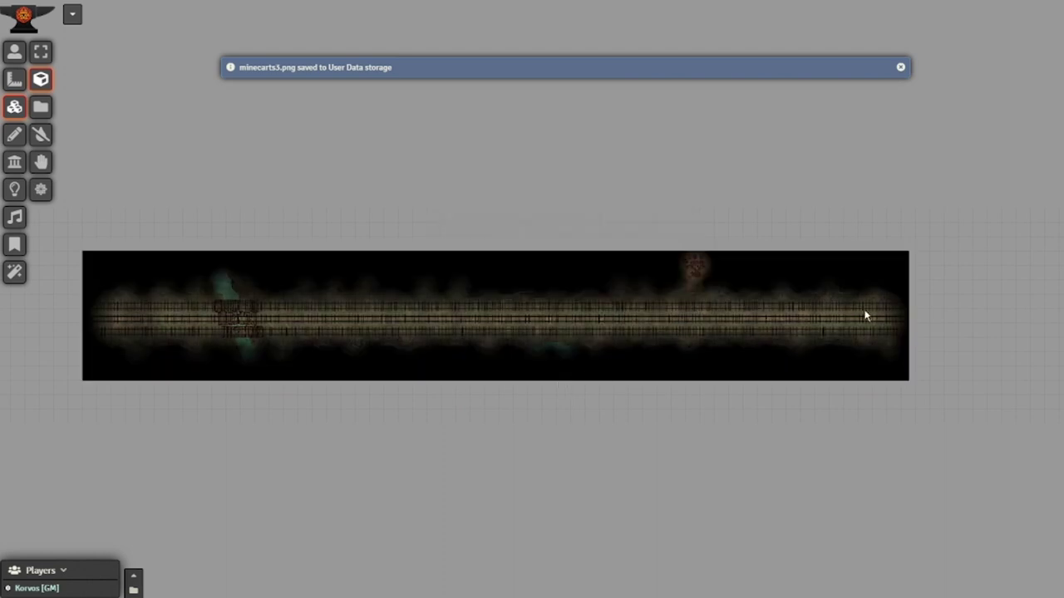
# Open the map tile's Parallaxia configuration and set a faster negative ΔX Offset so the map scrolls leftward.
pyautogui.scroll(2, 955, 307)
pyautogui.scroll(5, 789, 306)
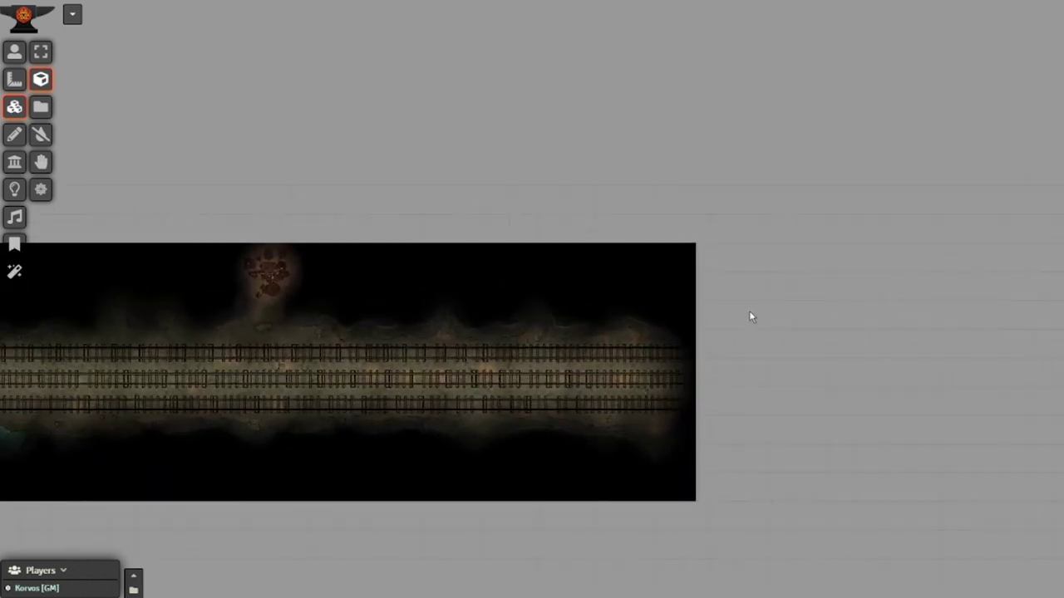
pyautogui.click(646, 331)
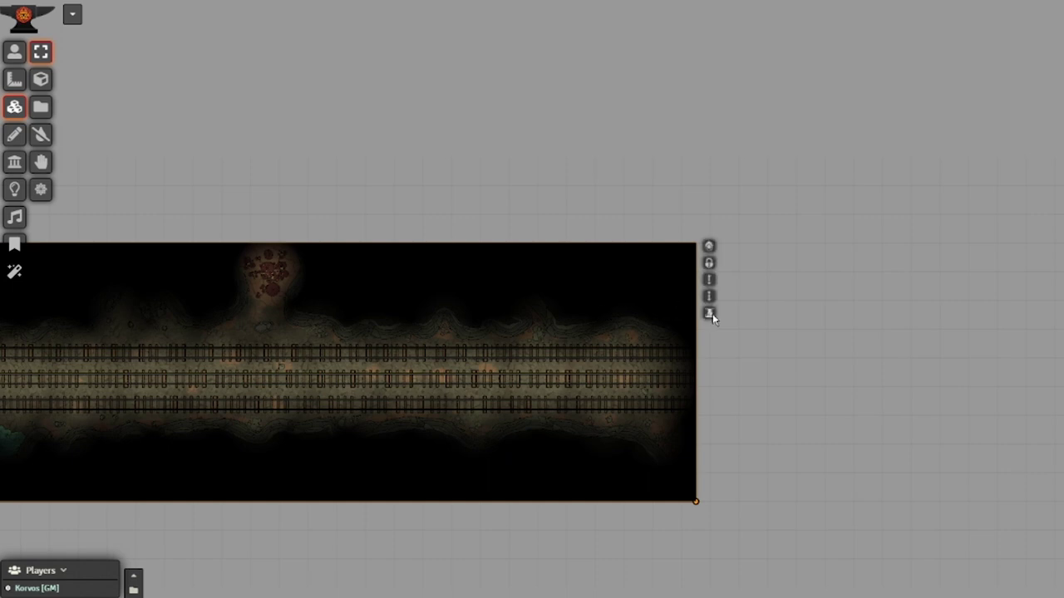
pyautogui.click(711, 313)
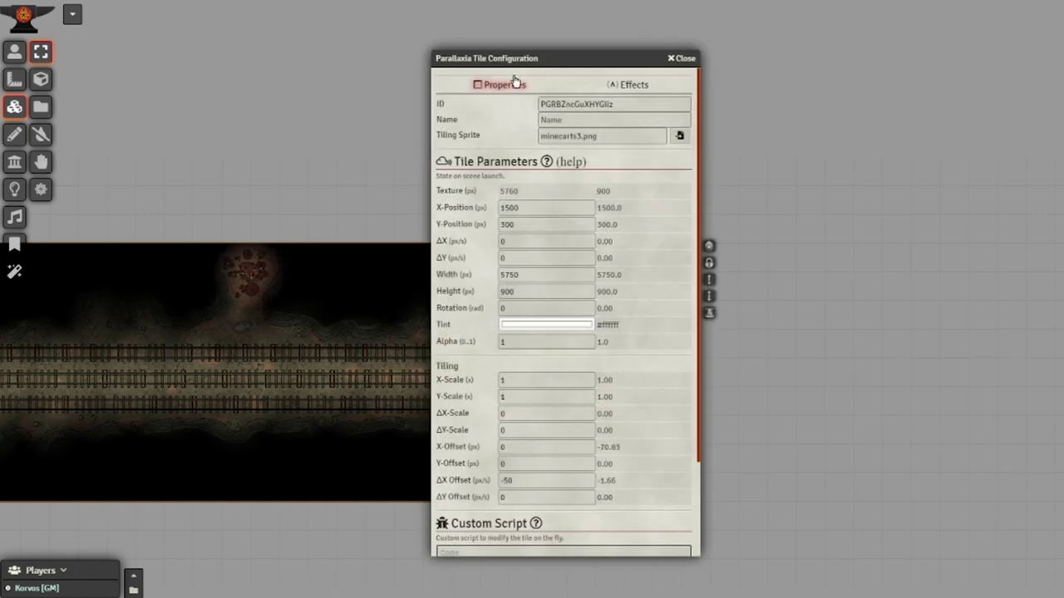
pyautogui.moveTo(497, 61); pyautogui.dragTo(771, 62)
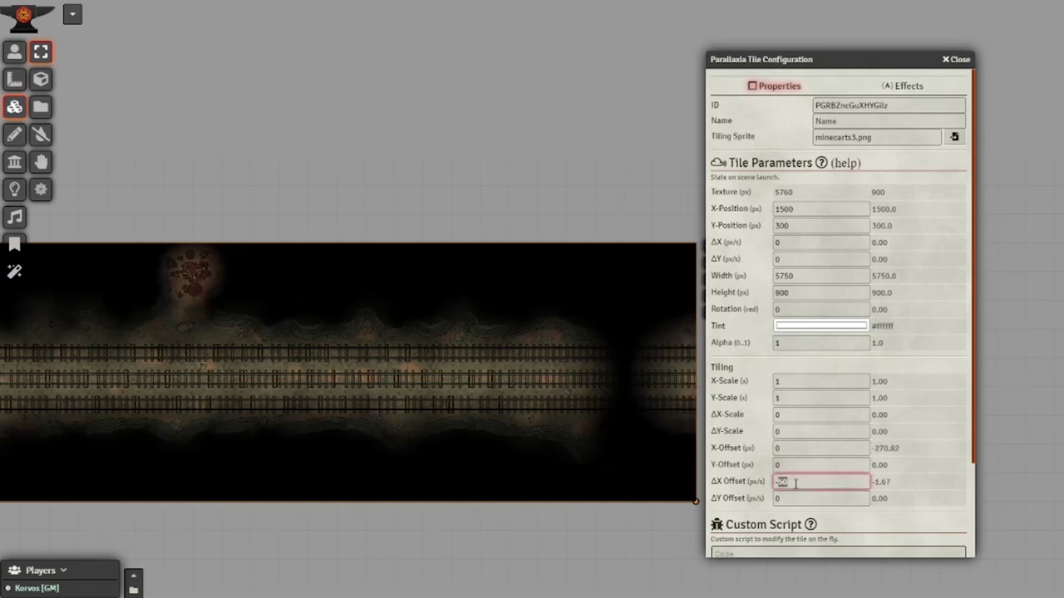
pyautogui.press('Return')
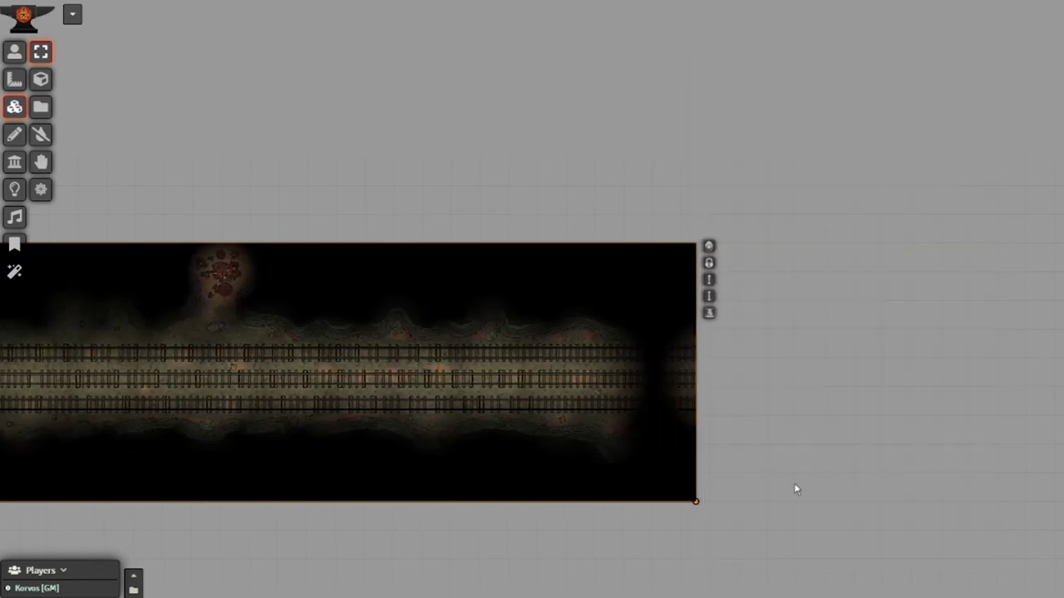
# Configure the Minecarts scene with a black background color and save the scene settings.
pyautogui.moveTo(359, 187); pyautogui.dragTo(623, 163)
pyautogui.click(72, 16)
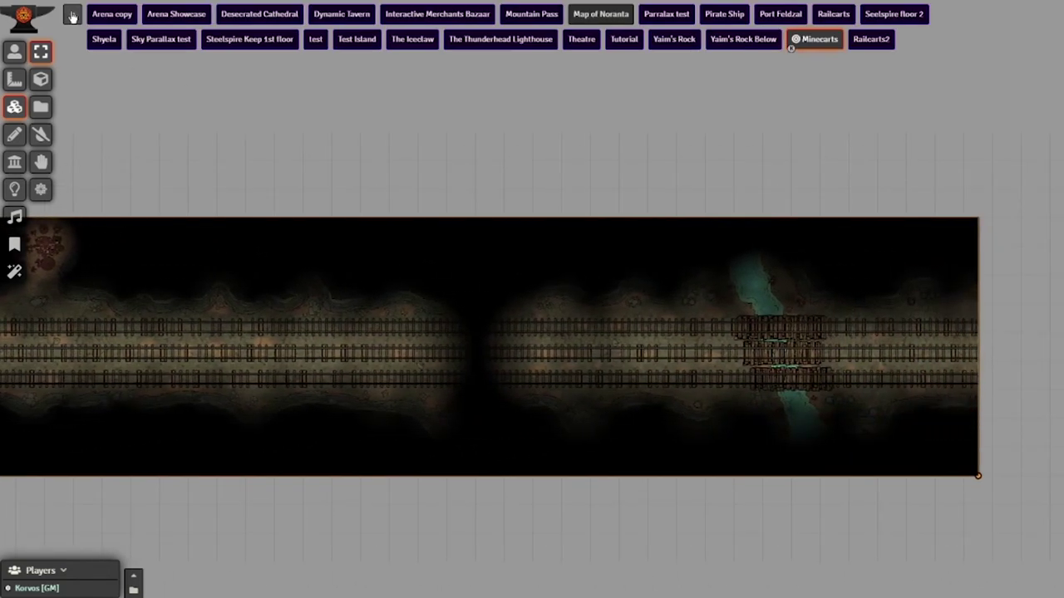
pyautogui.rightClick(811, 39)
pyautogui.click(820, 60)
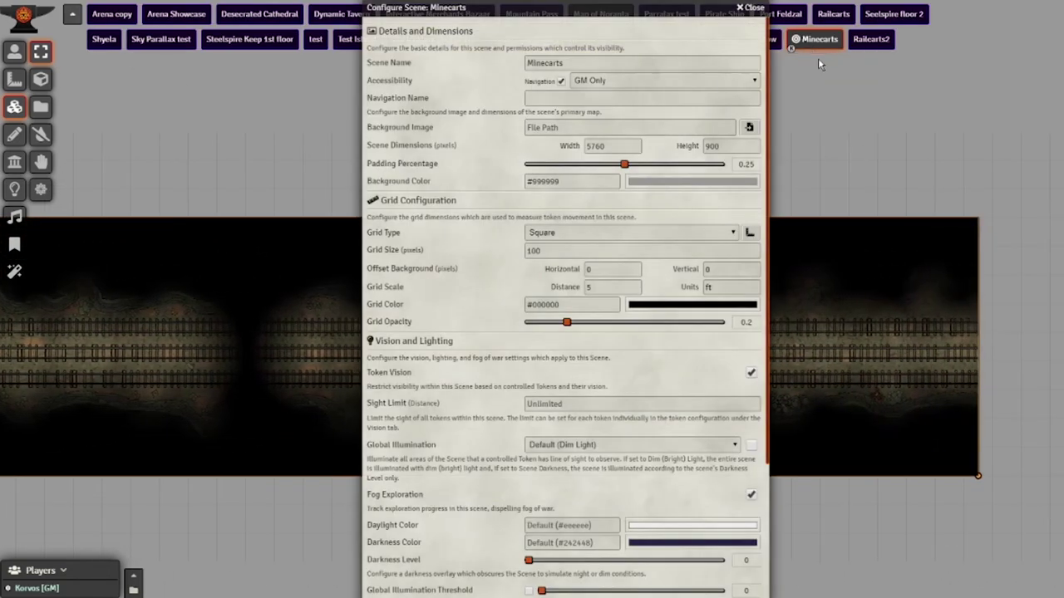
pyautogui.scroll(-5, 497, 383)
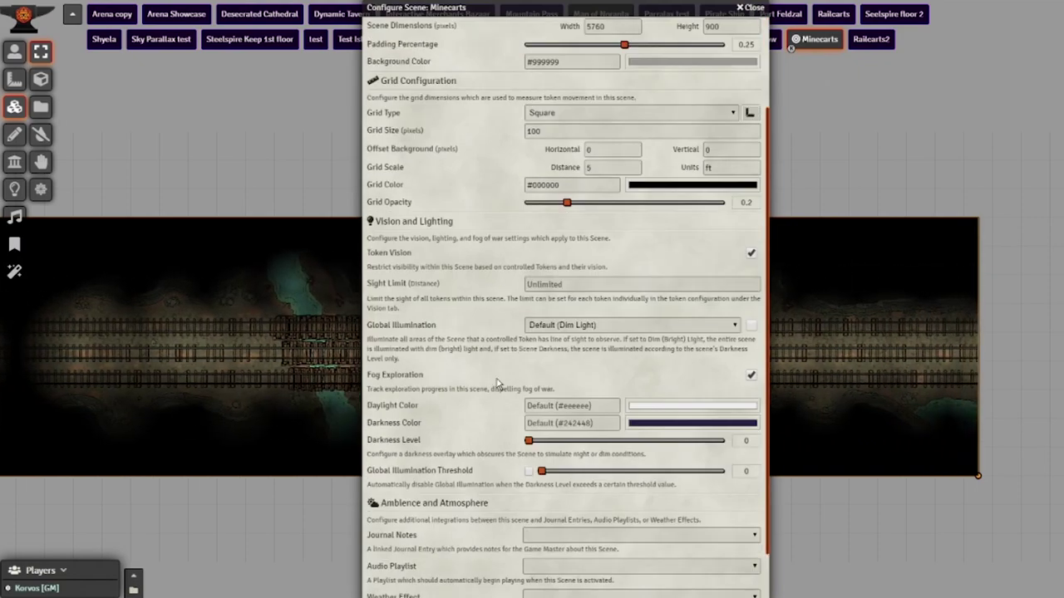
pyautogui.click(469, 591)
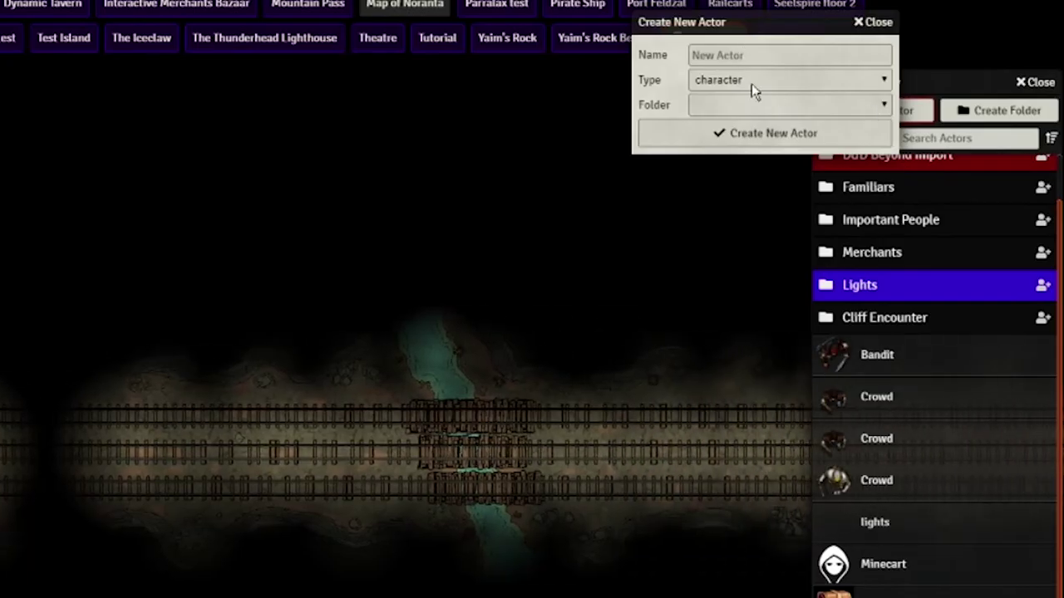
# Create a new actor named Minecart with the vehicle type.
pyautogui.write('Minecart')
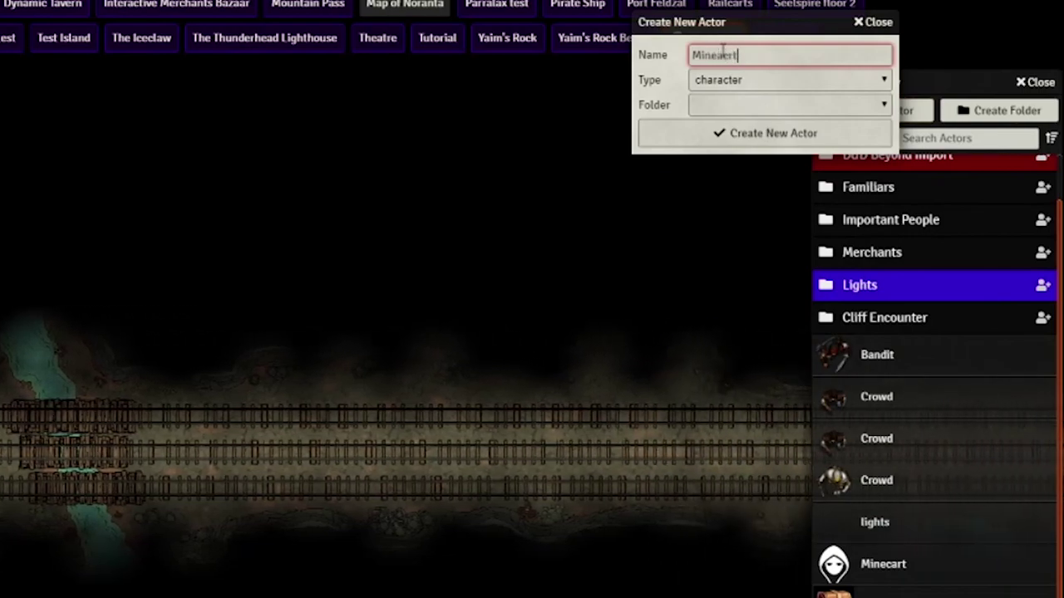
pyautogui.click(751, 80)
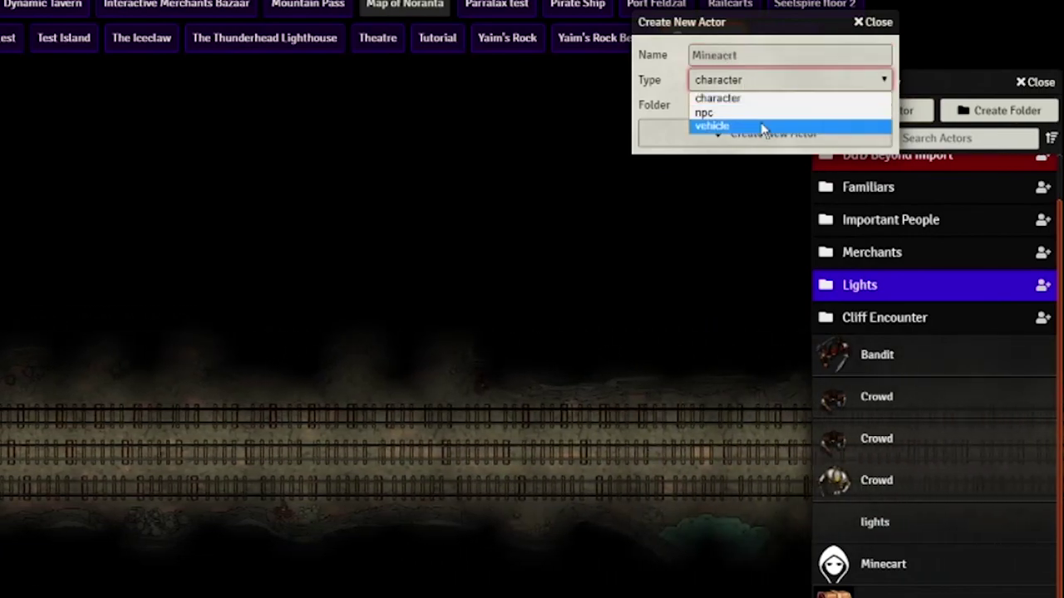
pyautogui.click(710, 124)
pyautogui.click(764, 135)
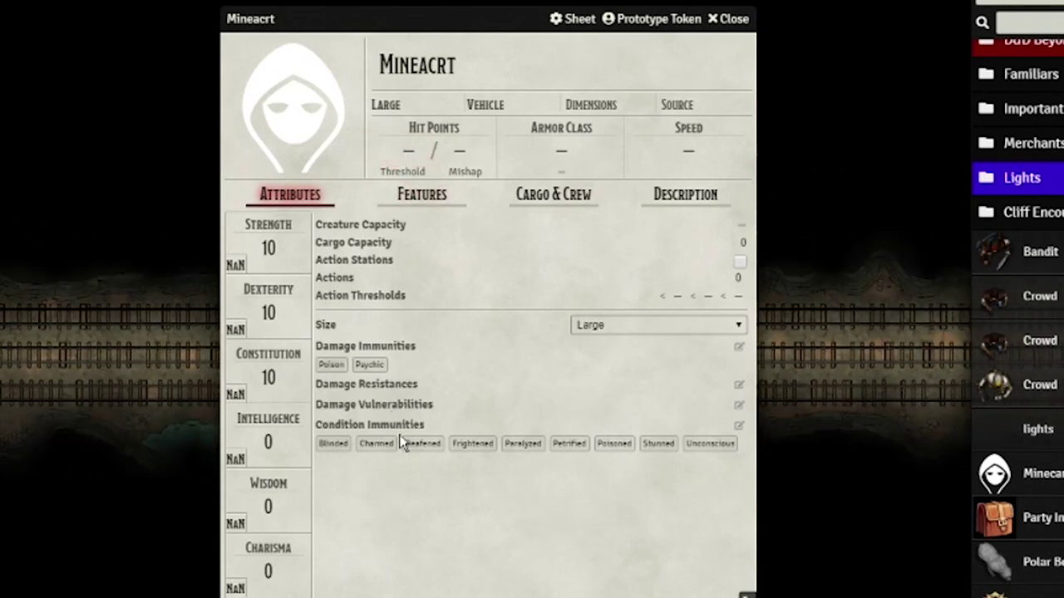
# Set the vehicle's Armor Class to 15, its current and maximum hit points to 50, and its damage threshold to 20.
pyautogui.click(559, 153)
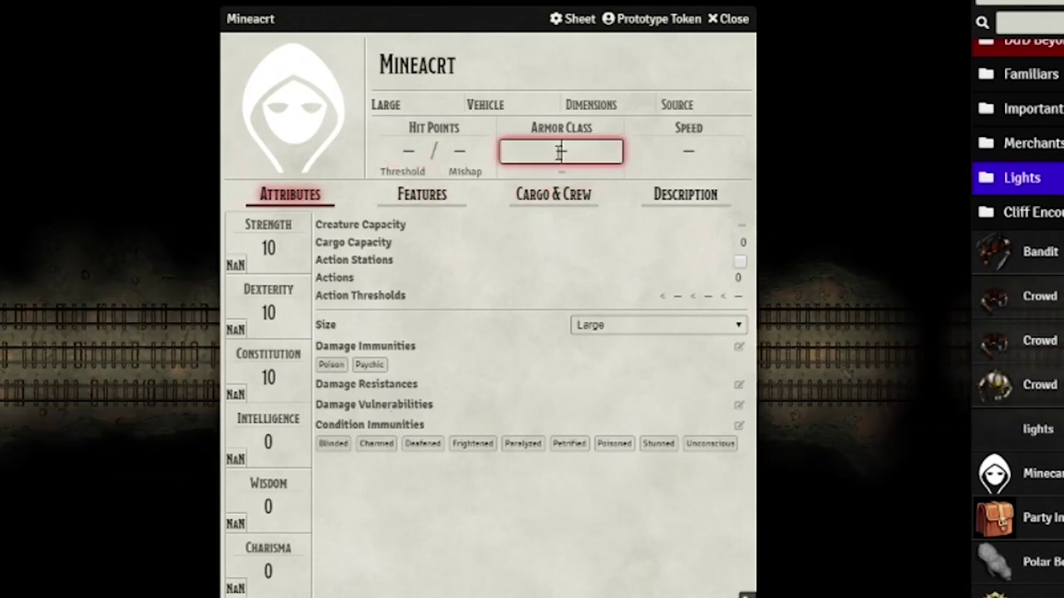
pyautogui.write('15')
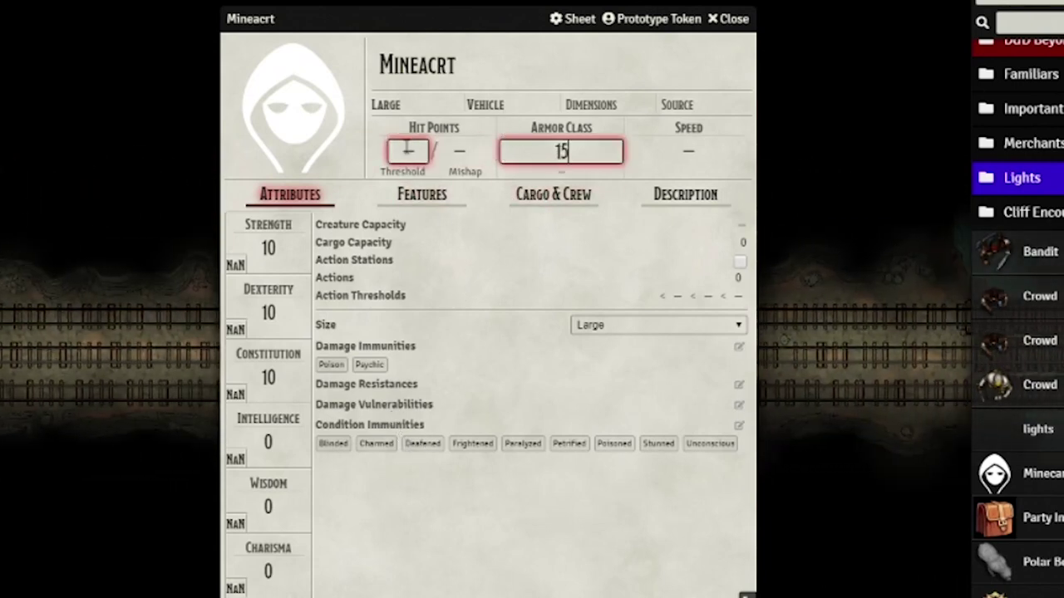
pyautogui.click(407, 150)
pyautogui.click(394, 172)
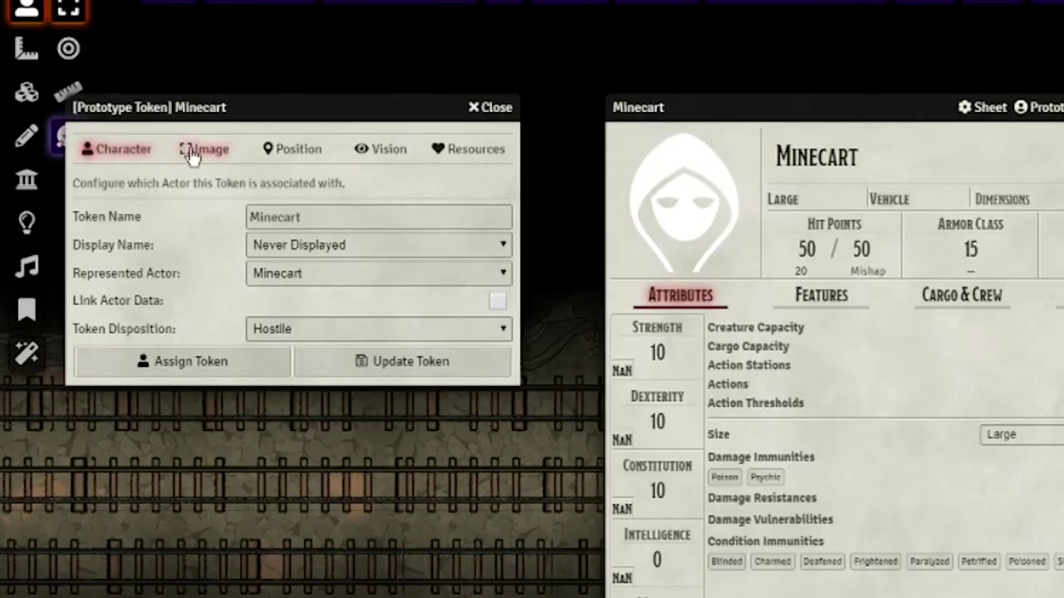
# Open the image settings of the Minecart's prototype token and its grid width for editing.
pyautogui.click(204, 150)
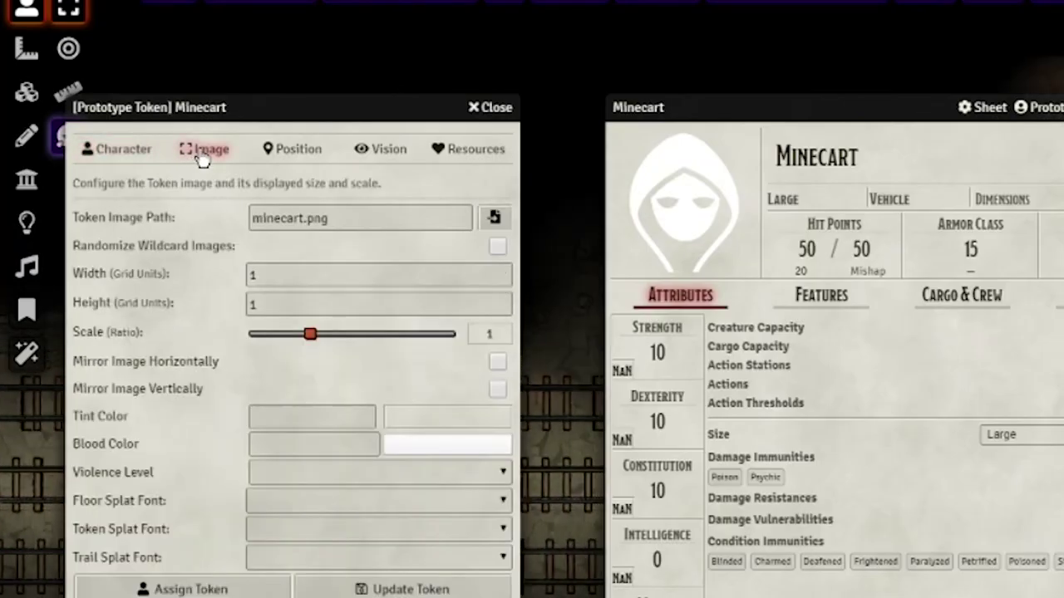
pyautogui.click(280, 273)
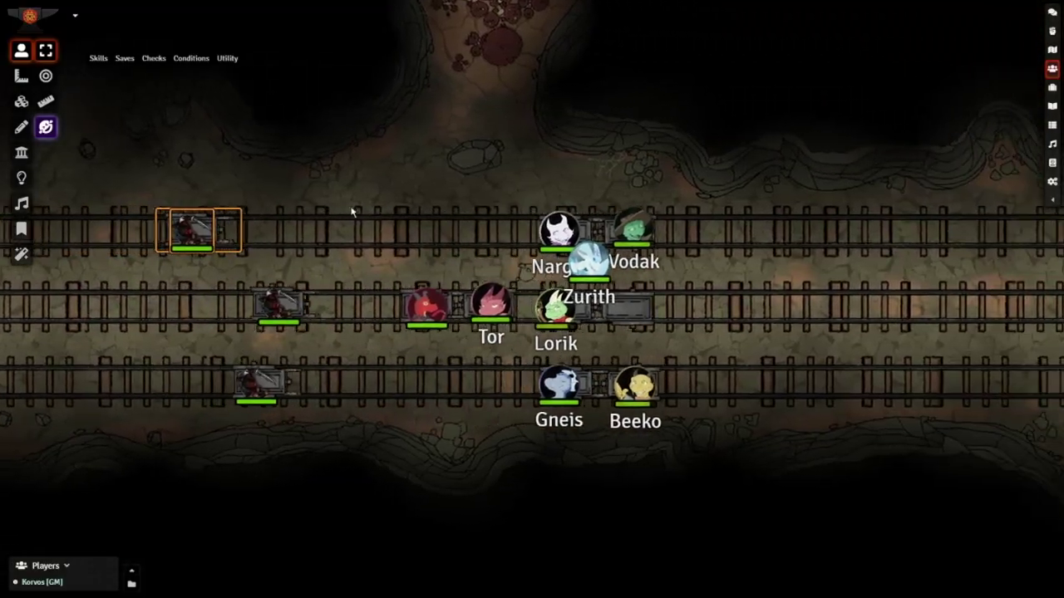
# Move the bandit and its minecart together six grid squares forward along the upper track toward the party's carts, and deselect them.
pyautogui.scroll(-3, 353, 214)
pyautogui.moveTo(361, 221); pyautogui.dragTo(411, 235)
pyautogui.moveTo(368, 206); pyautogui.dragTo(220, 272)
pyautogui.press('Right')
pyautogui.press('Right')
pyautogui.press('Right')
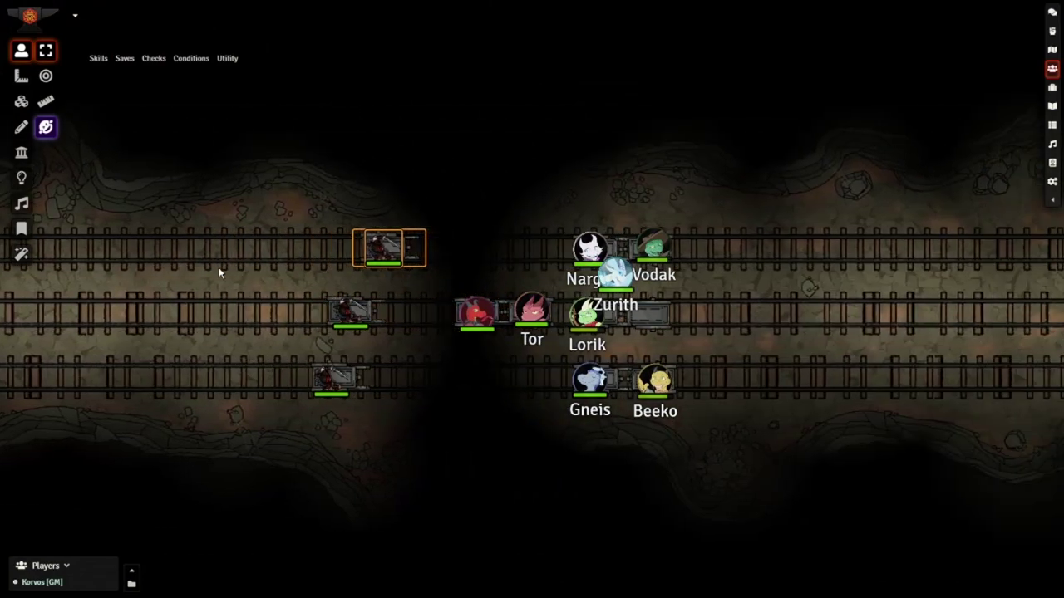
pyautogui.press('Right')
pyautogui.press('Right')
pyautogui.press('Right')
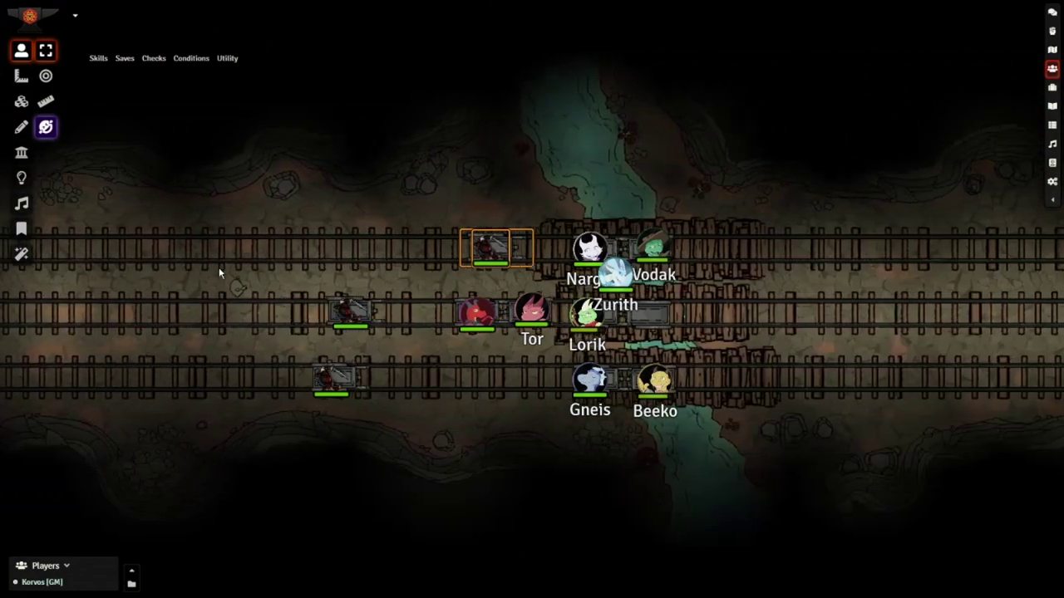
pyautogui.scroll(3, 503, 418)
pyautogui.click(408, 365)
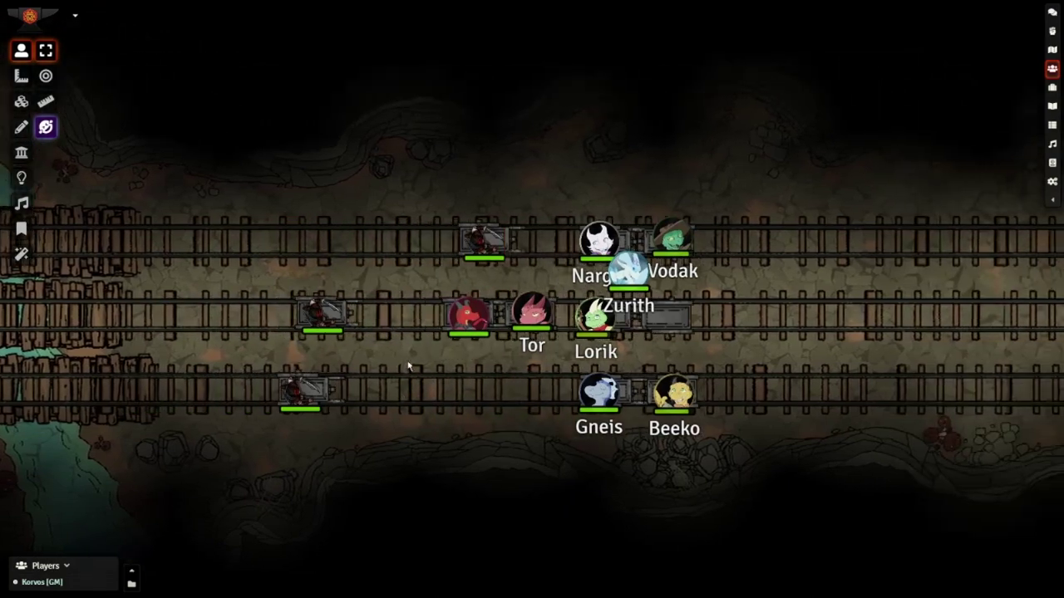